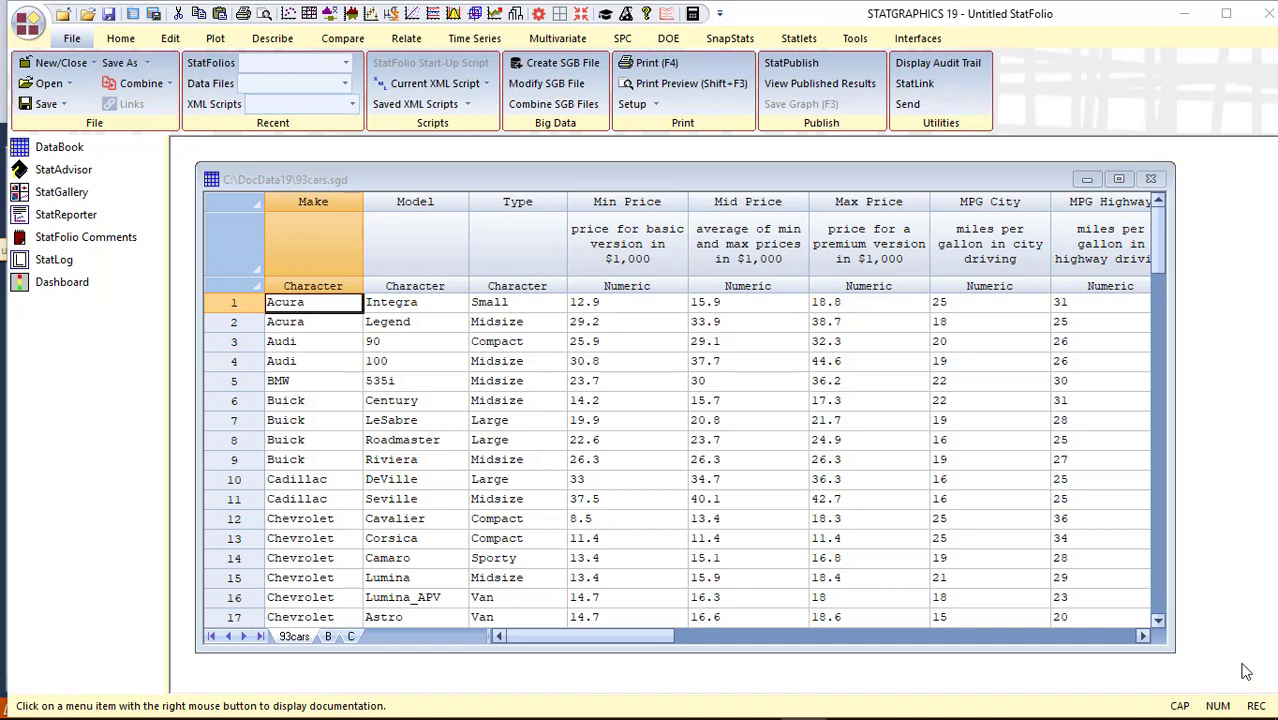
Set up an X-Y Plot with MPG Highway on the Y axis and Horsepower on X
{"action": "left_click", "coordinate": [215, 39]}
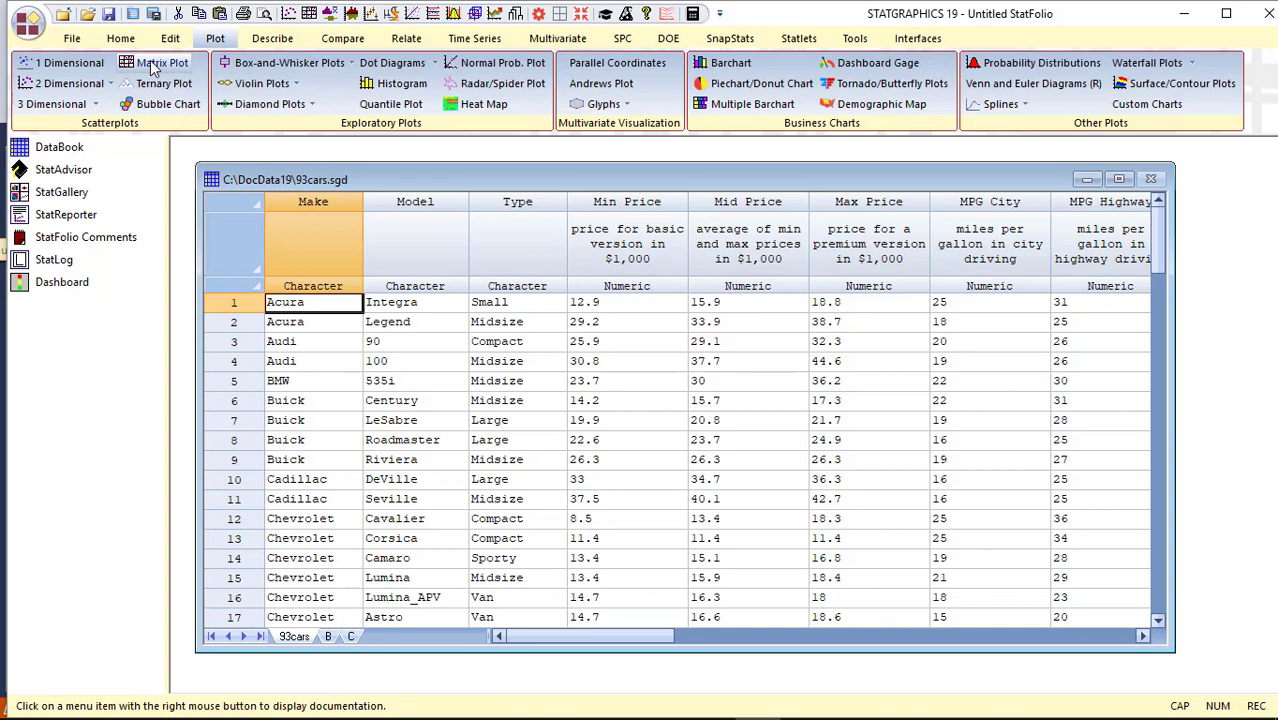
{"action": "left_click", "coordinate": [100, 90]}
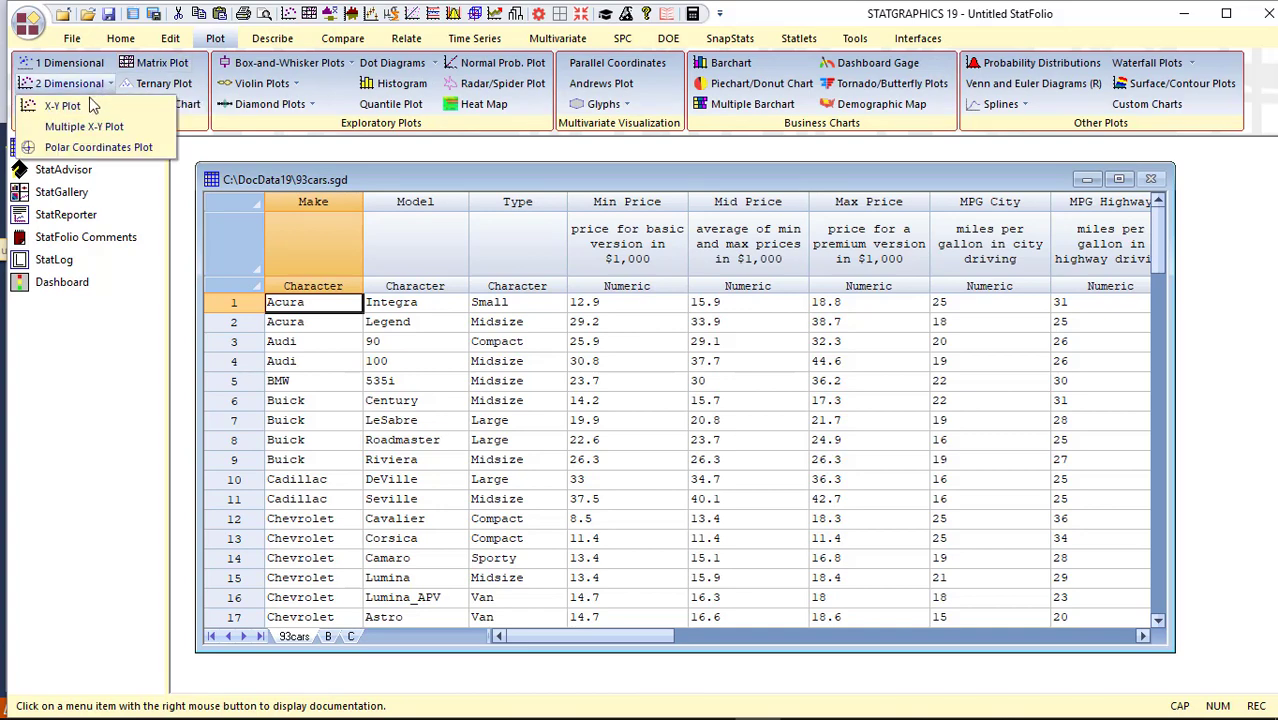
{"action": "left_click", "coordinate": [78, 103]}
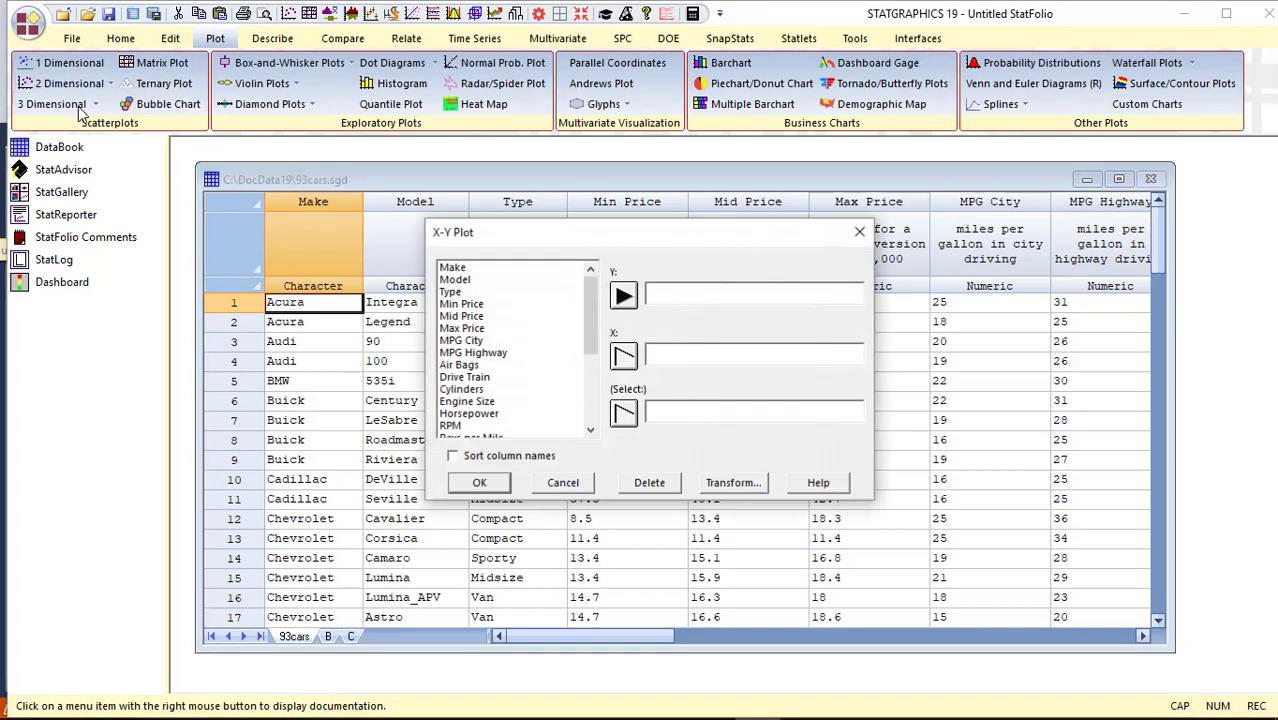
{"action": "left_click", "coordinate": [473, 355]}
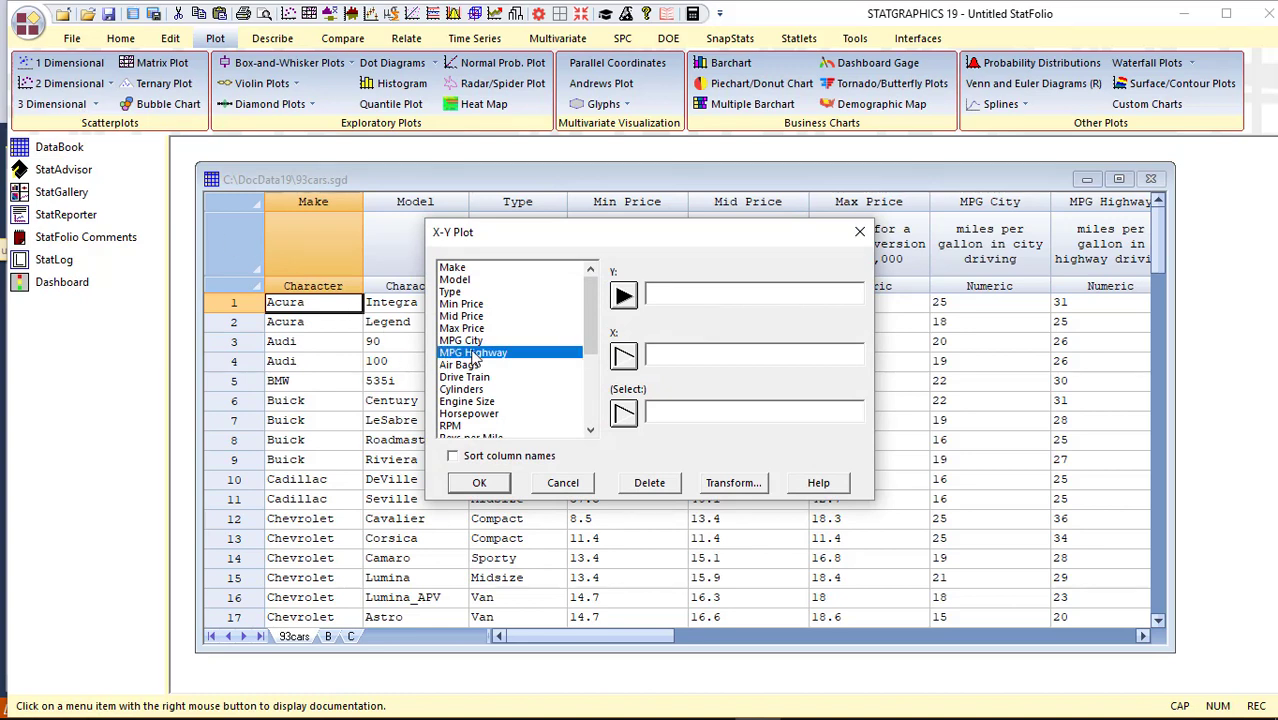
{"action": "left_click", "coordinate": [623, 296]}
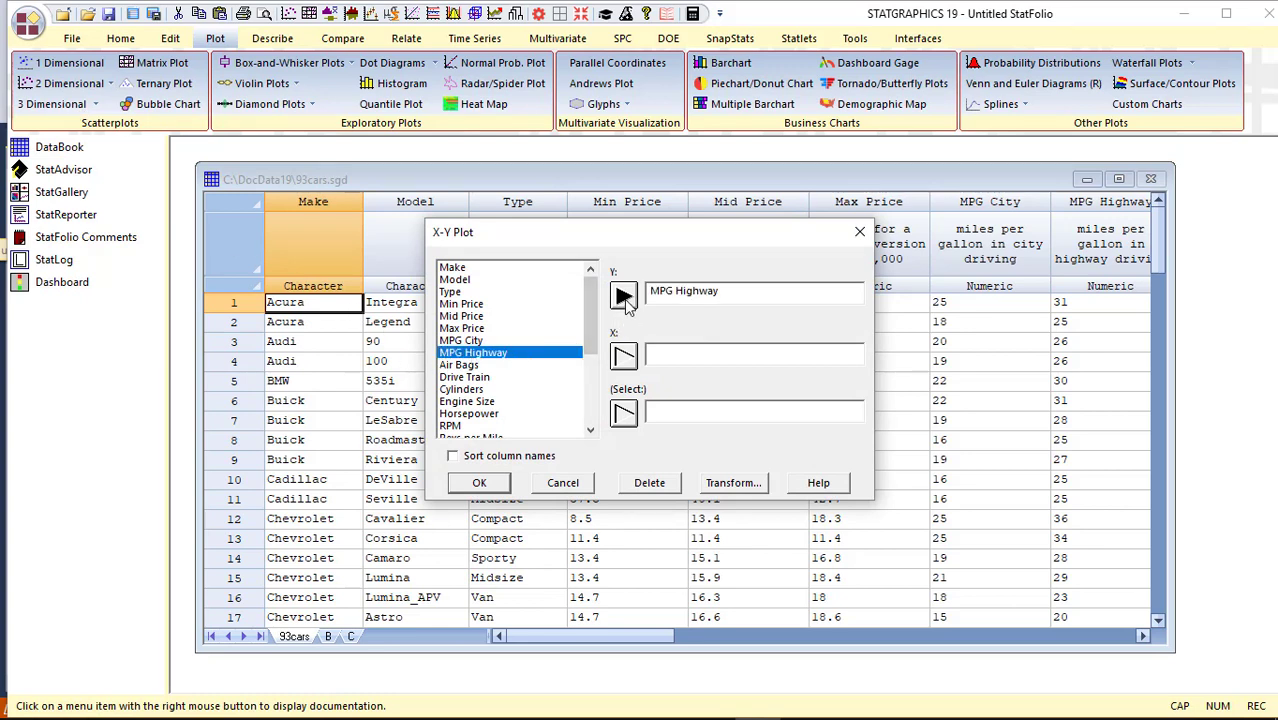
{"action": "left_click", "coordinate": [493, 414]}
{"action": "left_click", "coordinate": [623, 357]}
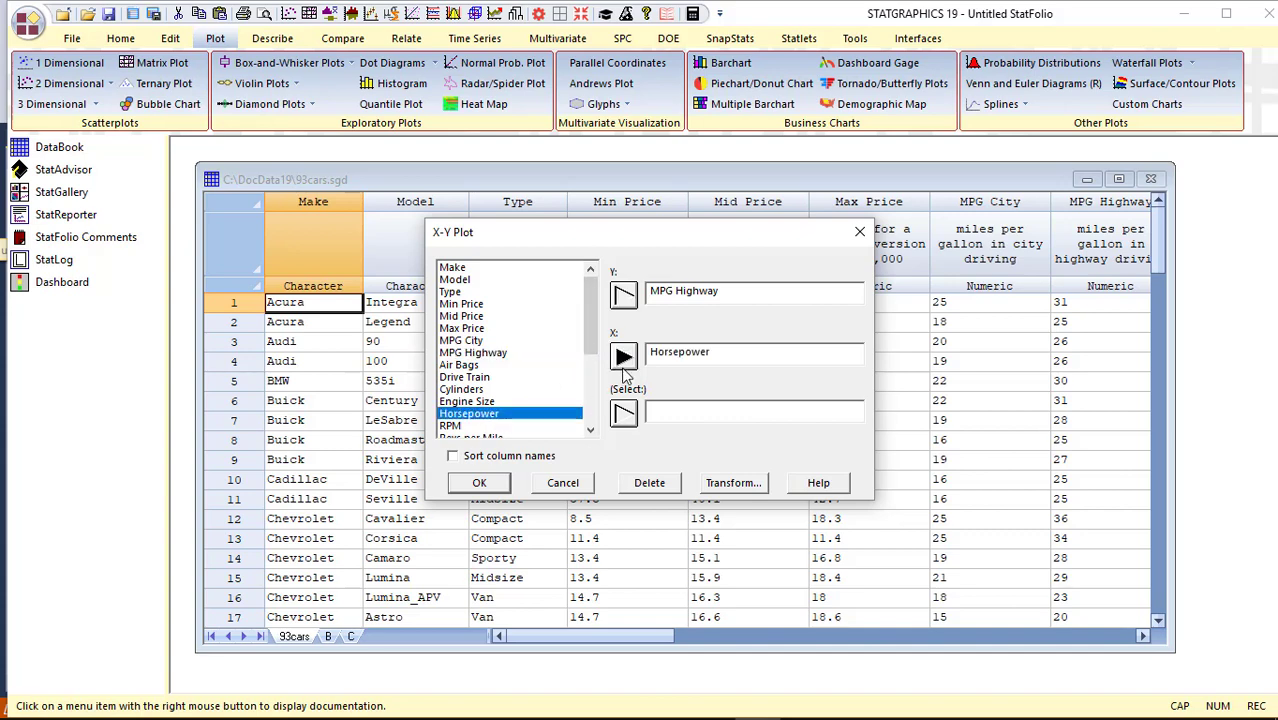
Create the MPG Highway vs Horsepower scatterplot and maximize its graph pane
{"action": "left_click", "coordinate": [481, 483]}
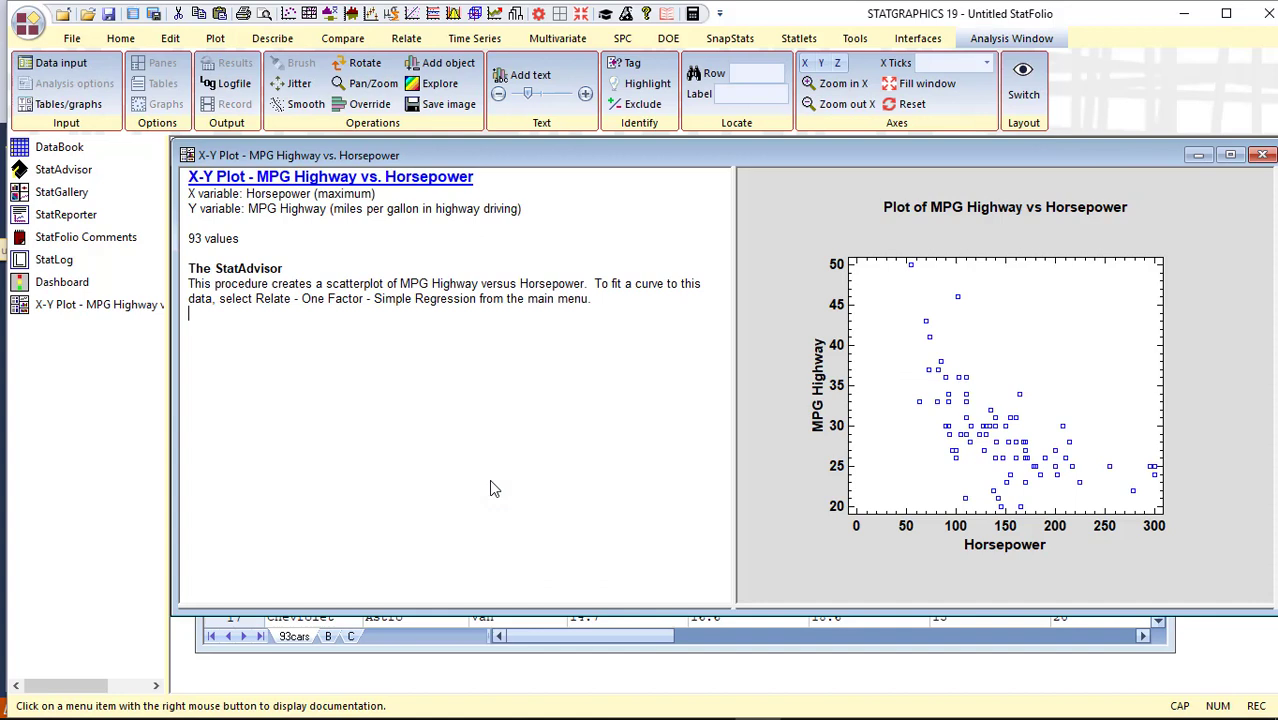
{"action": "double_click", "coordinate": [1012, 382]}
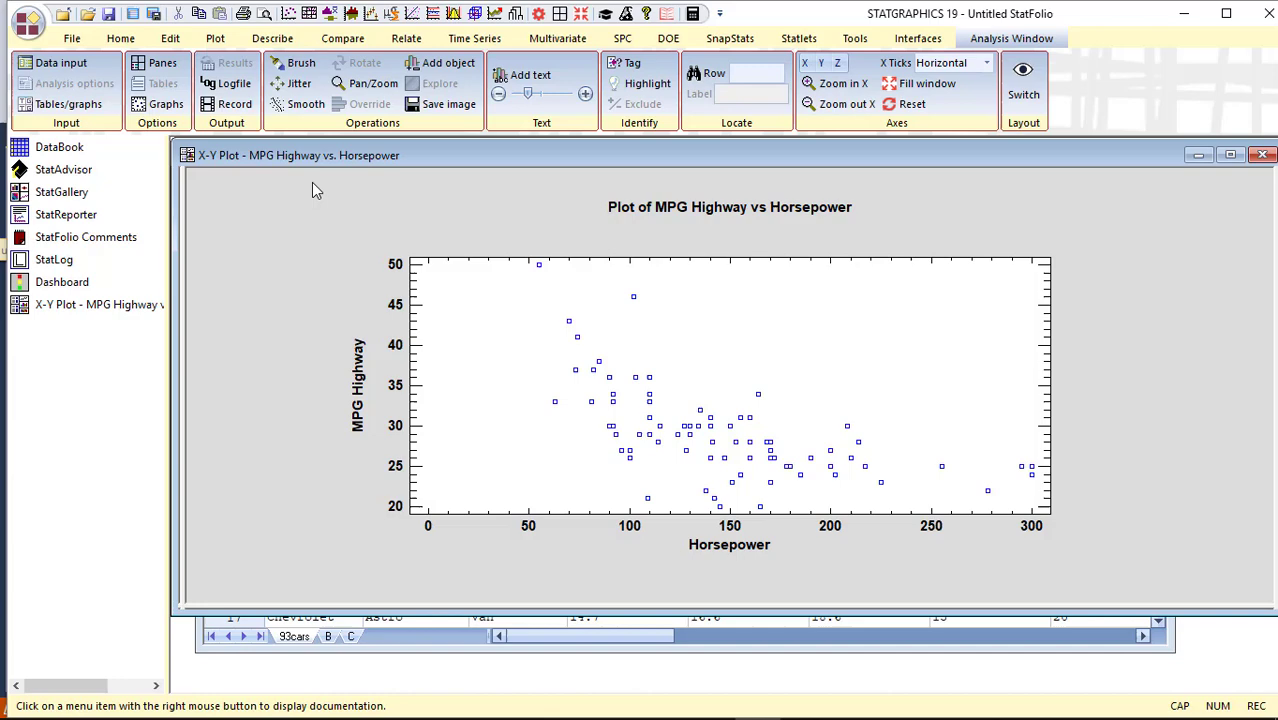
{"action": "left_click", "coordinate": [303, 108]}
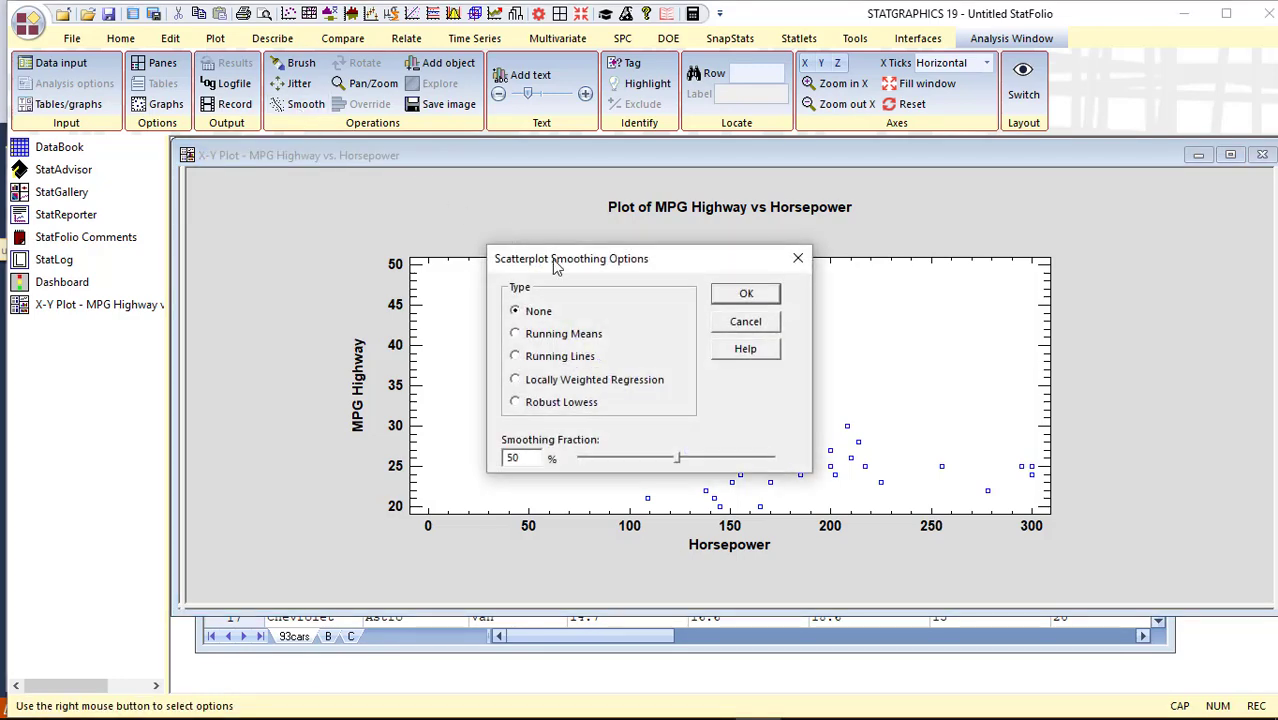
{"action": "left_click", "coordinate": [551, 405]}
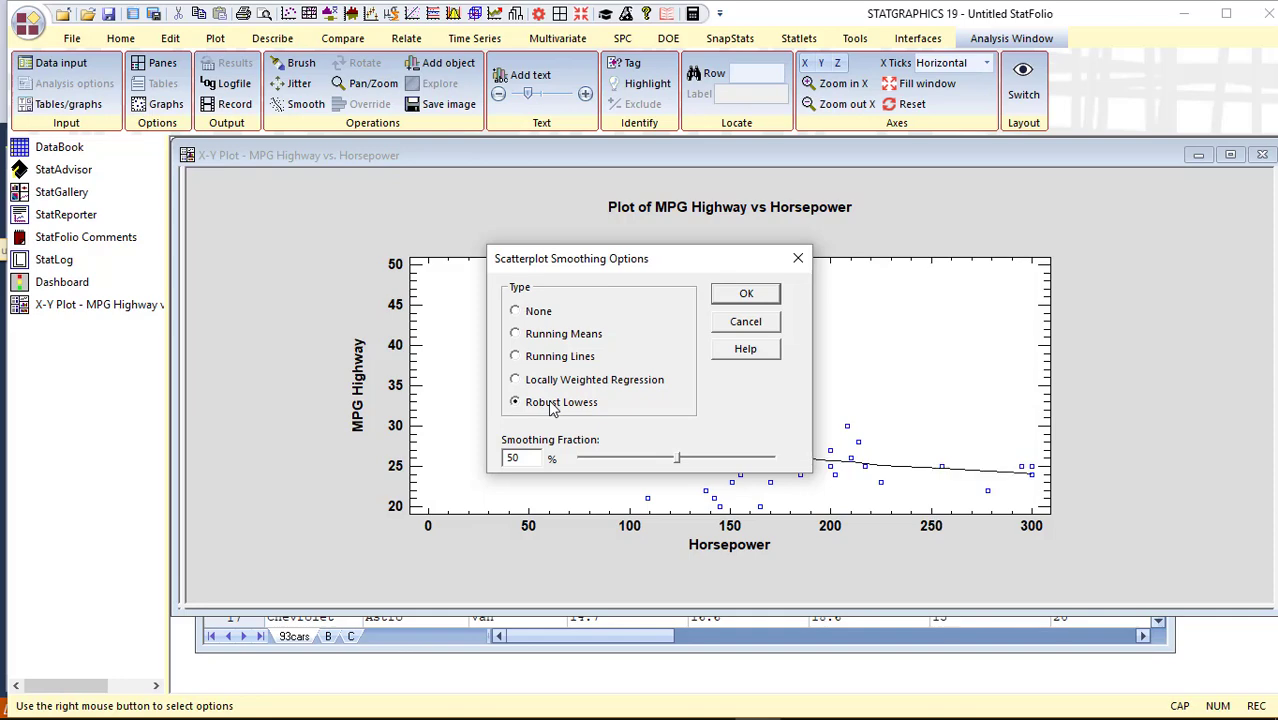
{"action": "left_click_drag", "start_coordinate": [713, 266], "coordinate": [350, 68]}
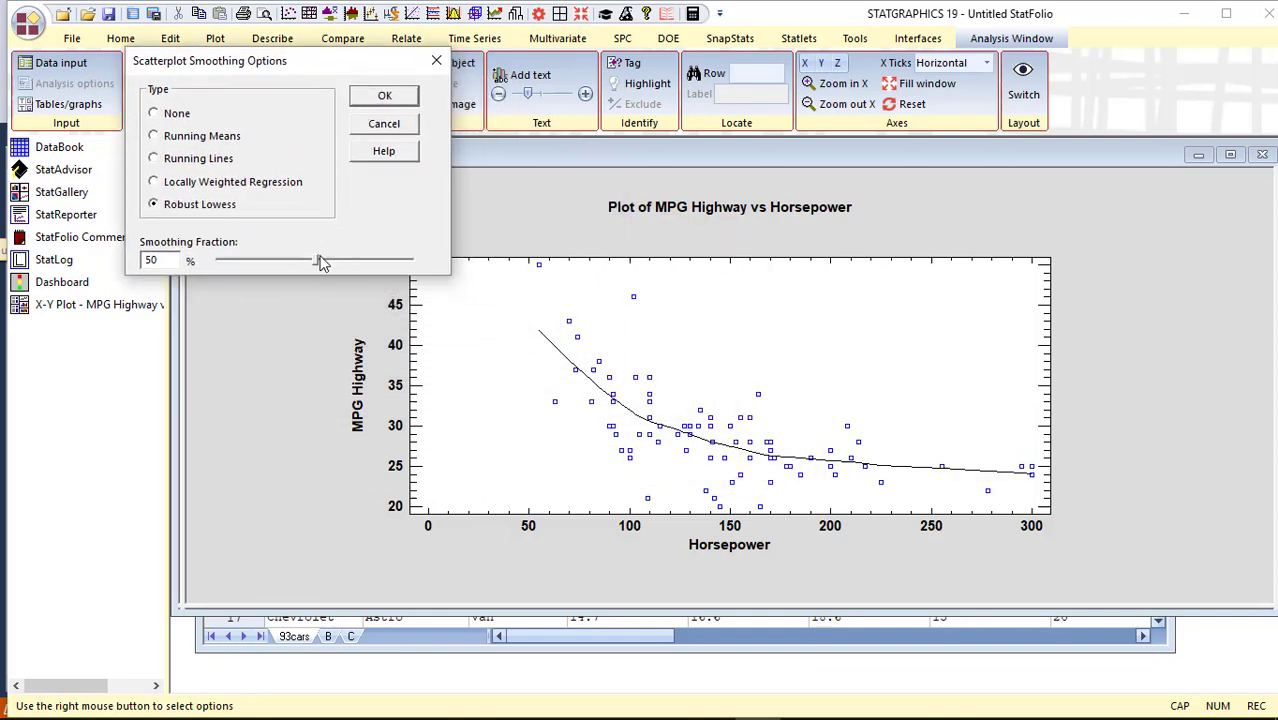
{"action": "left_click_drag", "start_coordinate": [318, 262], "coordinate": [283, 264]}
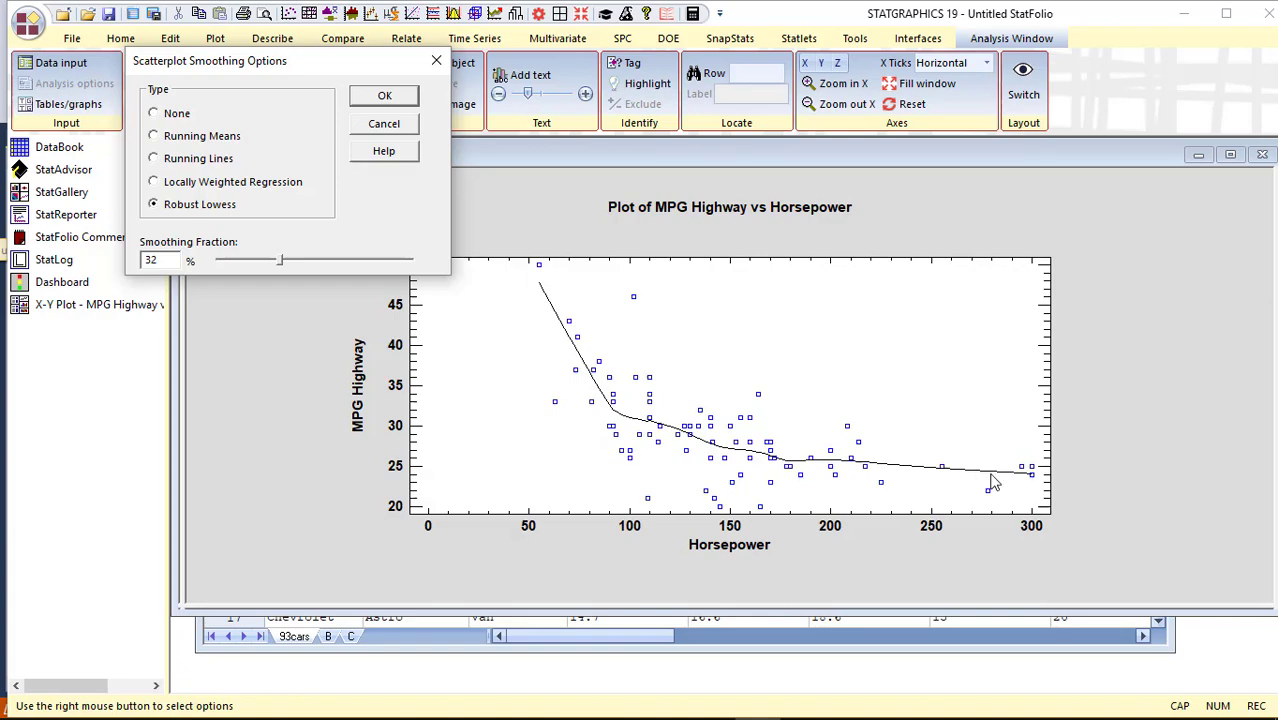
{"action": "left_click", "coordinate": [383, 124]}
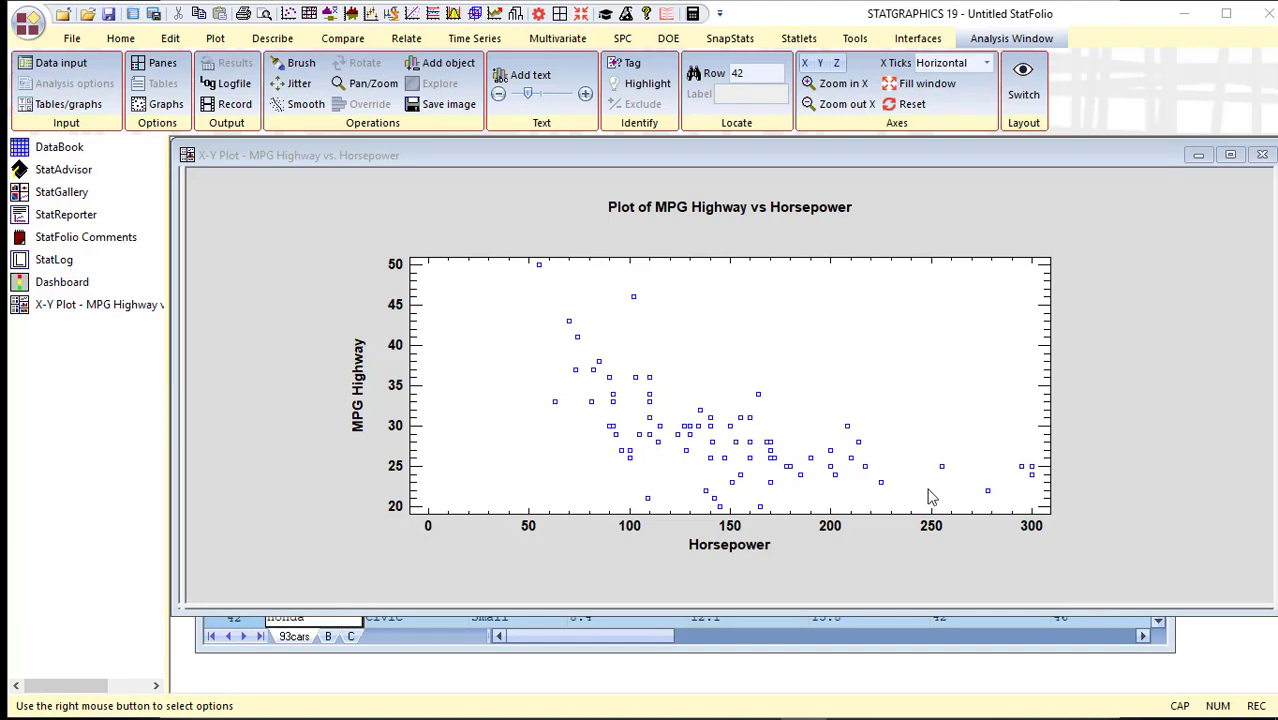
Run Piecewise Linear Regression with MPG Highway as dependent and Horsepower as independent variable
{"action": "left_click", "coordinate": [408, 40]}
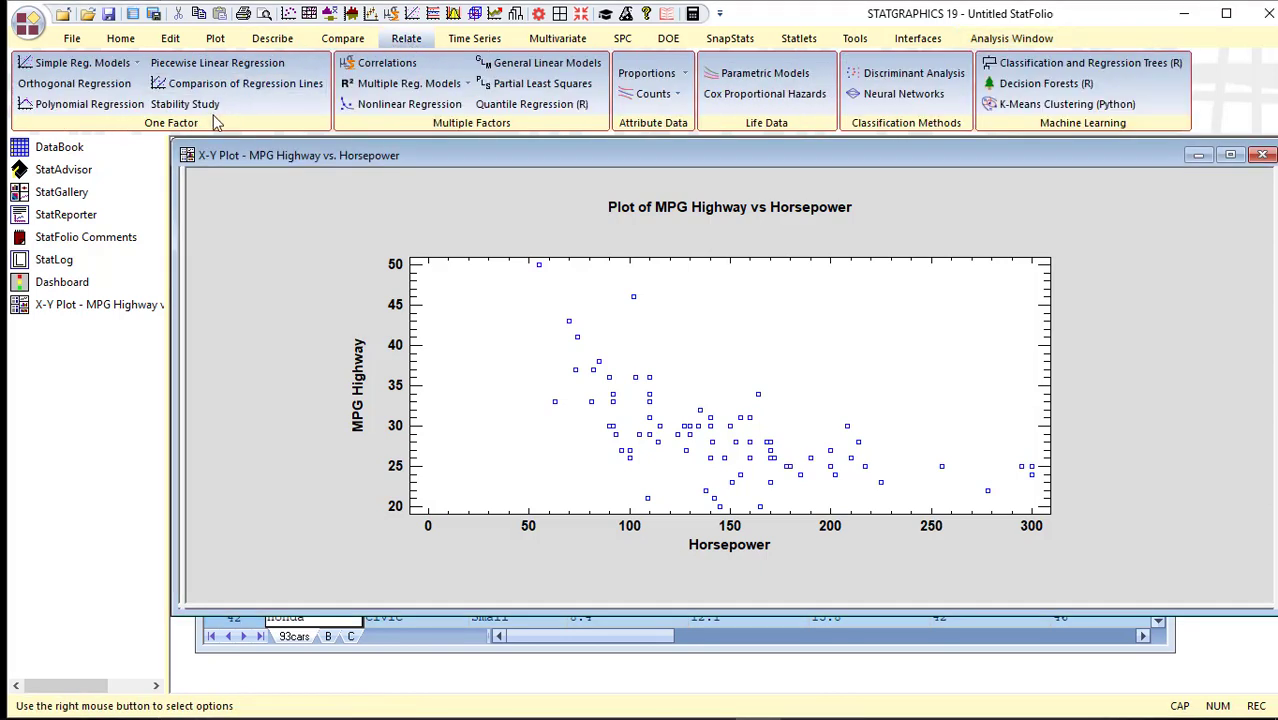
{"action": "left_click", "coordinate": [230, 66]}
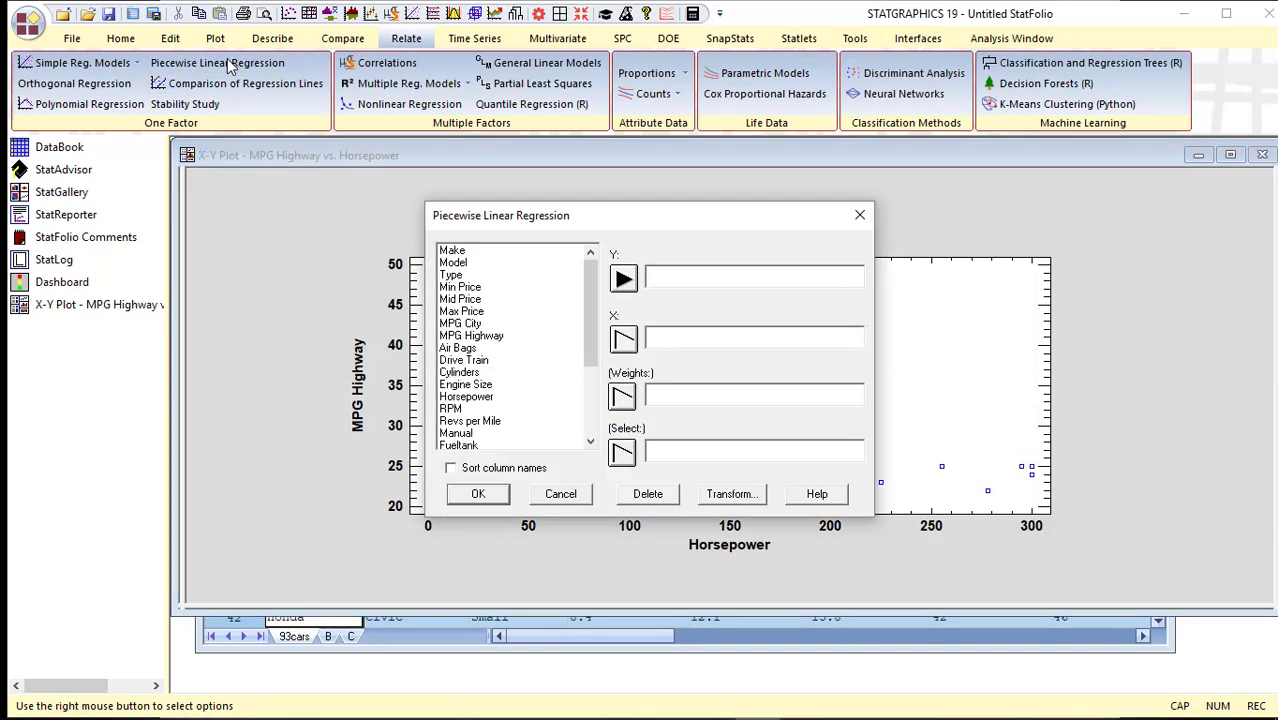
{"action": "left_click", "coordinate": [480, 340]}
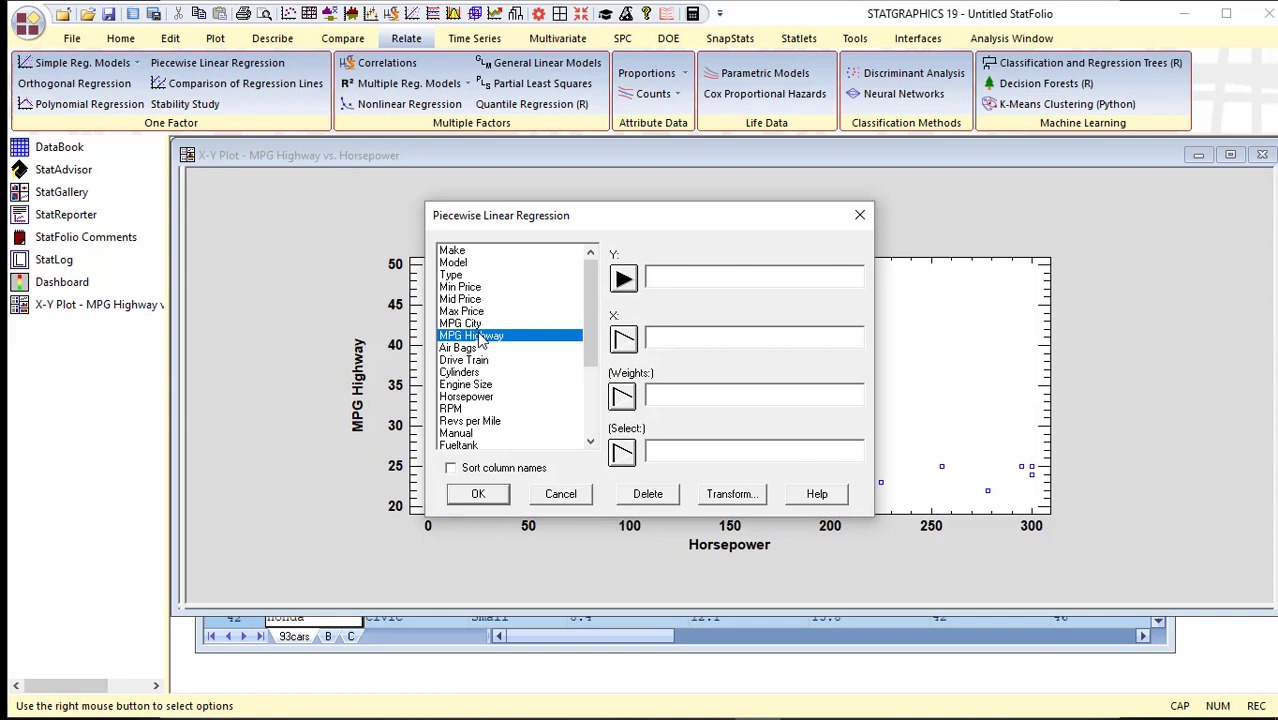
{"action": "left_click", "coordinate": [624, 280]}
{"action": "left_click", "coordinate": [497, 397]}
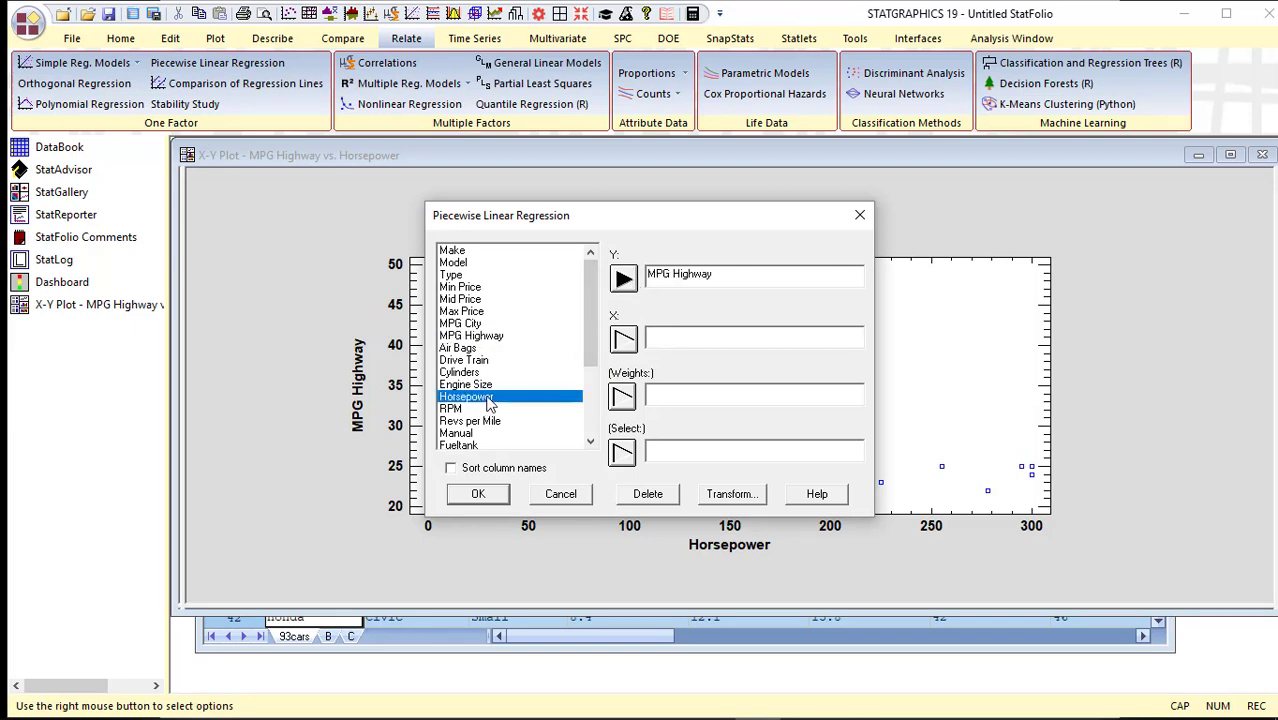
{"action": "left_click", "coordinate": [622, 340]}
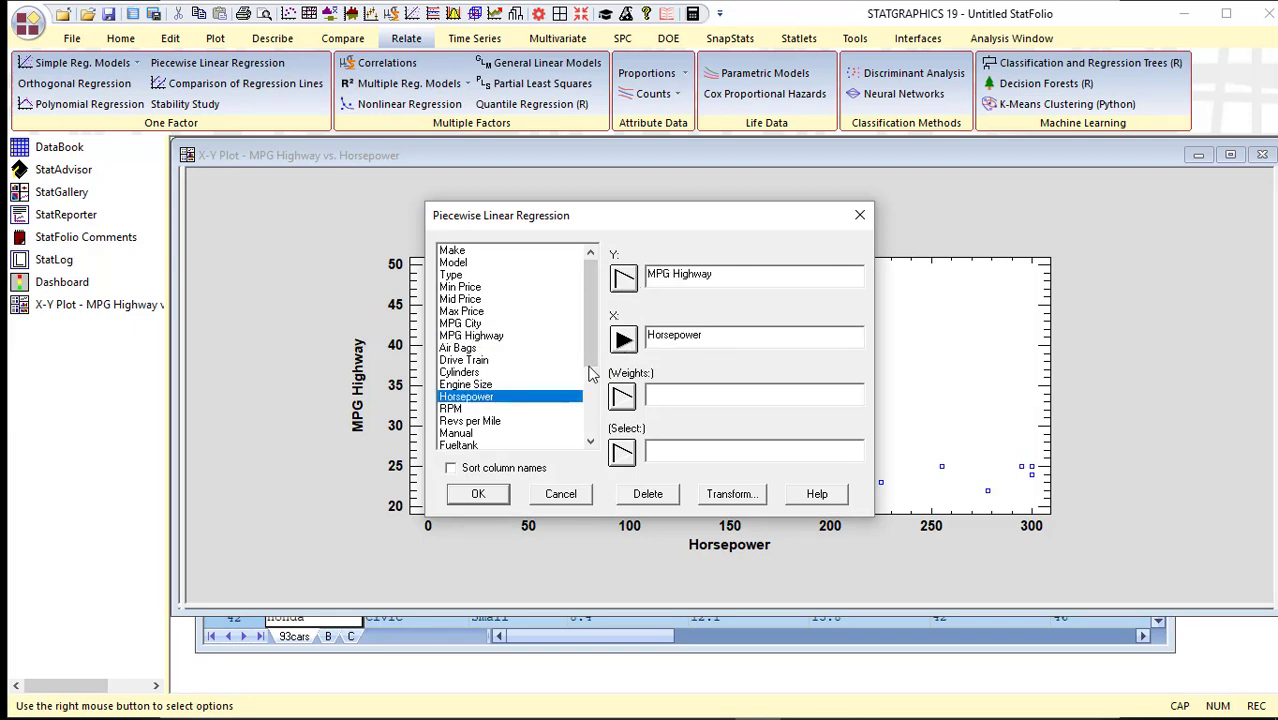
{"action": "left_click", "coordinate": [478, 494]}
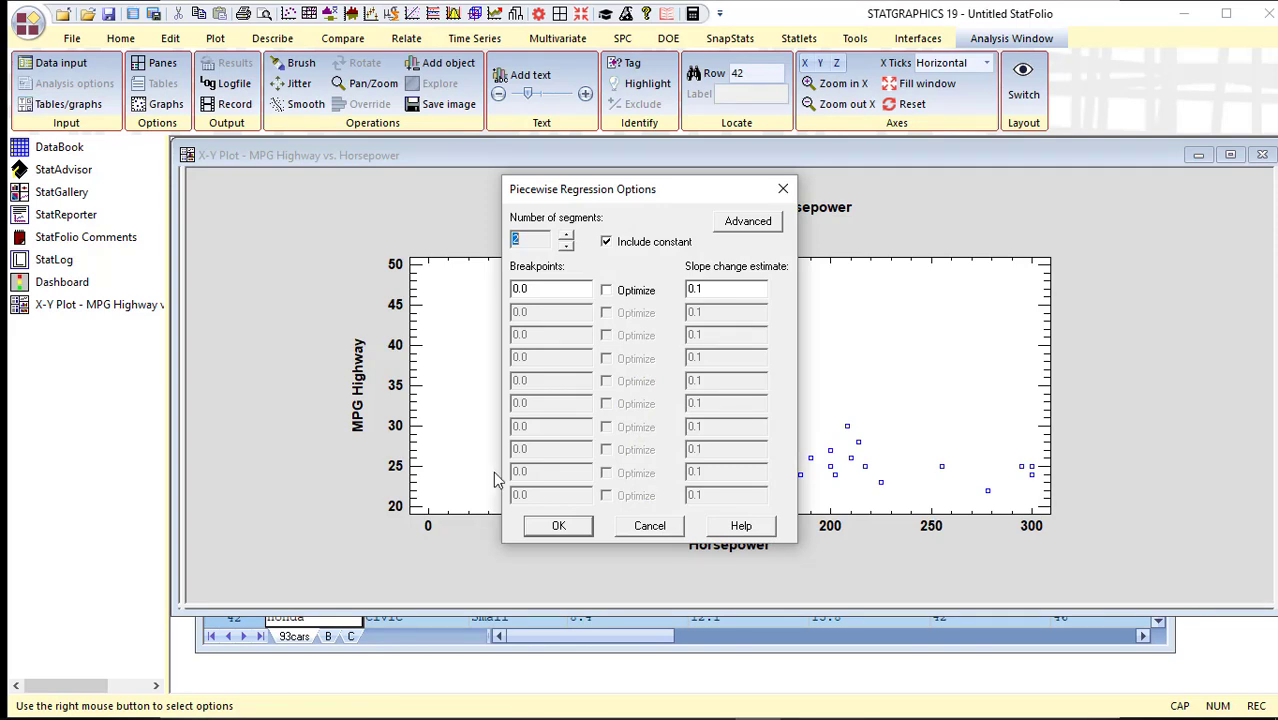
Use 3 segments with breakpoints 90 and 180, both set to optimize
{"action": "left_click", "coordinate": [568, 237]}
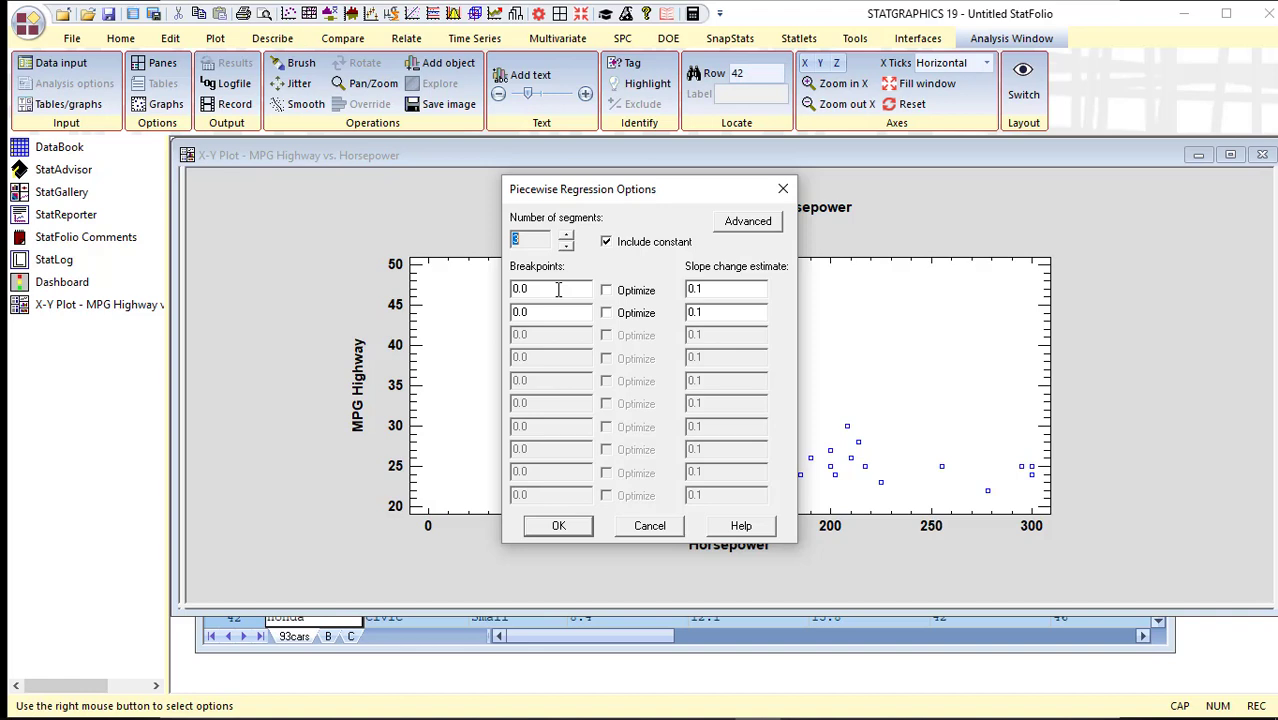
{"action": "left_click_drag", "start_coordinate": [558, 289], "coordinate": [510, 289]}
{"action": "type", "text": "90"}
{"action": "left_click_drag", "start_coordinate": [535, 312], "coordinate": [512, 311]}
{"action": "type", "text": "18"}
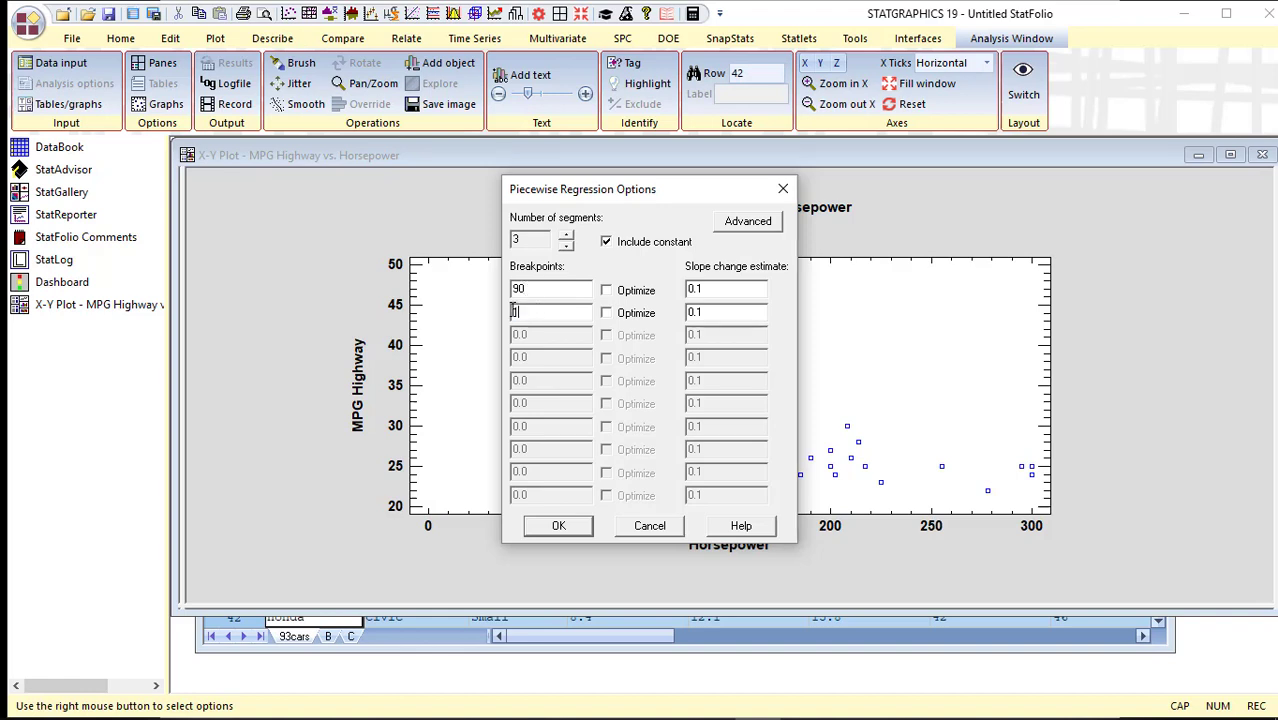
{"action": "type", "text": "0"}
{"action": "left_click", "coordinate": [606, 290]}
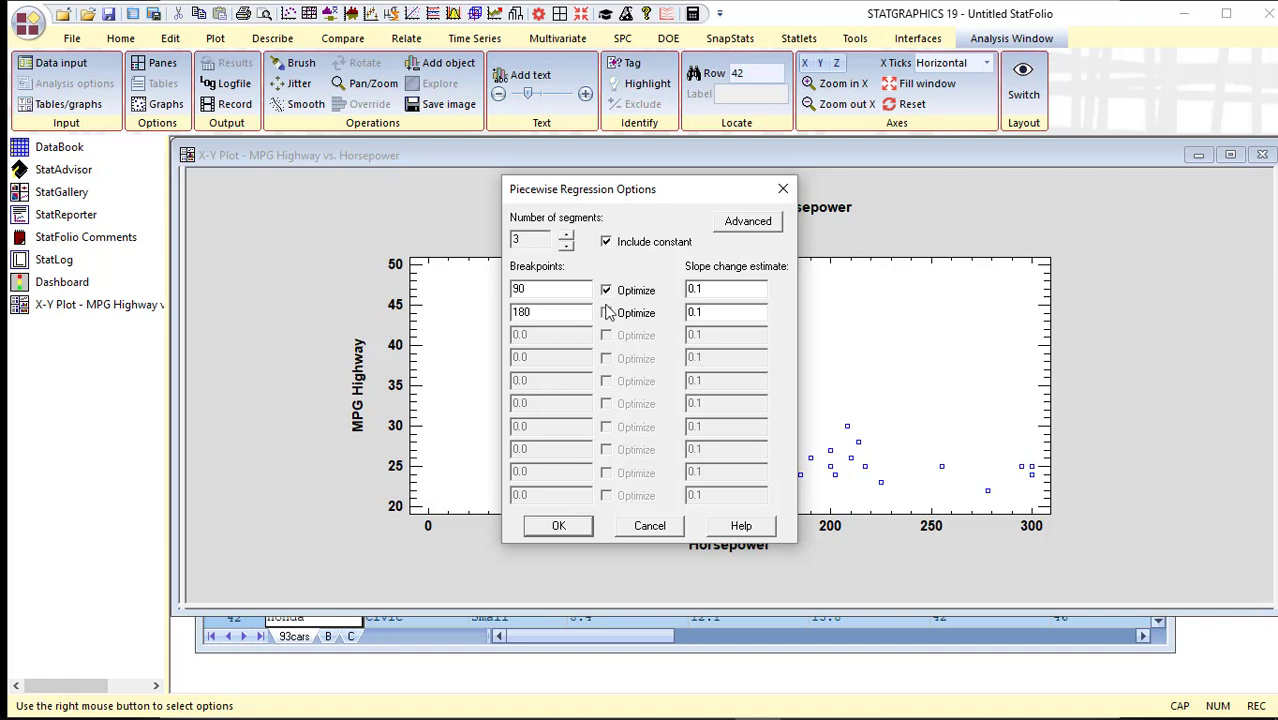
{"action": "left_click", "coordinate": [606, 313]}
Confirm the three-segment options and keep the default Analysis Summary and Plot of Fitted Model
{"action": "left_click", "coordinate": [559, 527]}
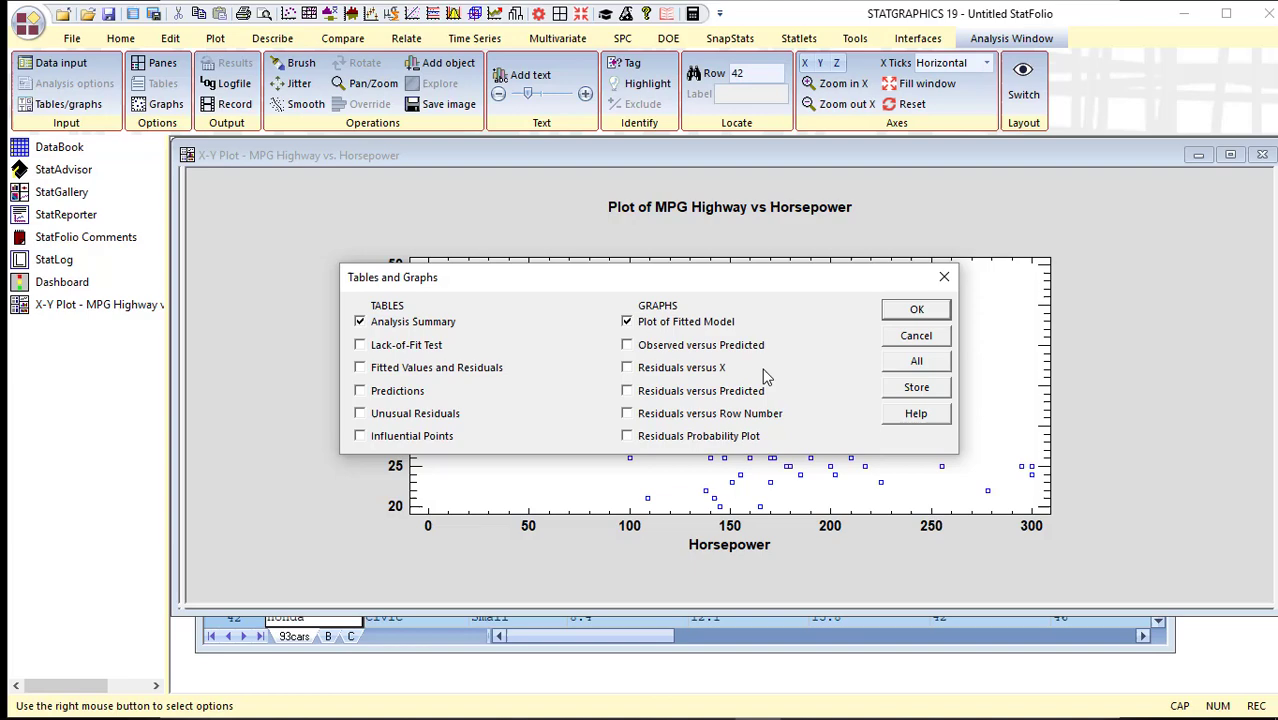
{"action": "left_click", "coordinate": [890, 316]}
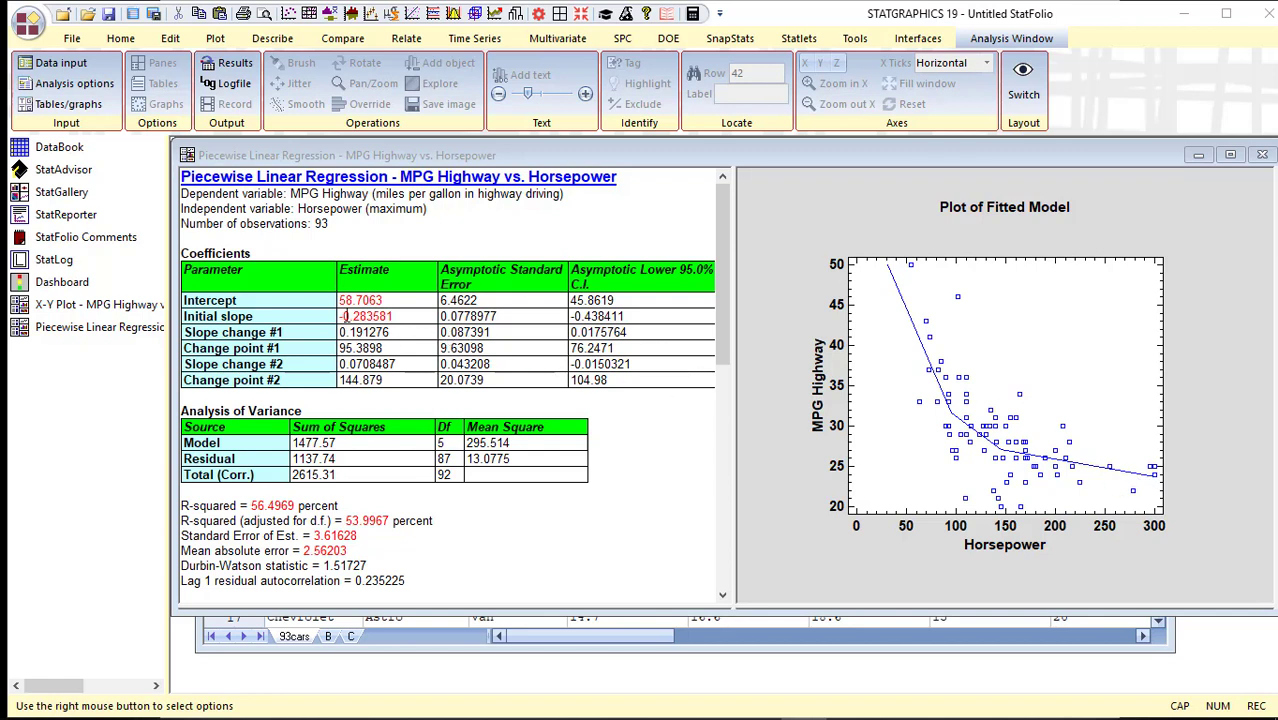
{"action": "left_click", "coordinate": [512, 370]}
{"action": "double_click", "coordinate": [512, 370]}
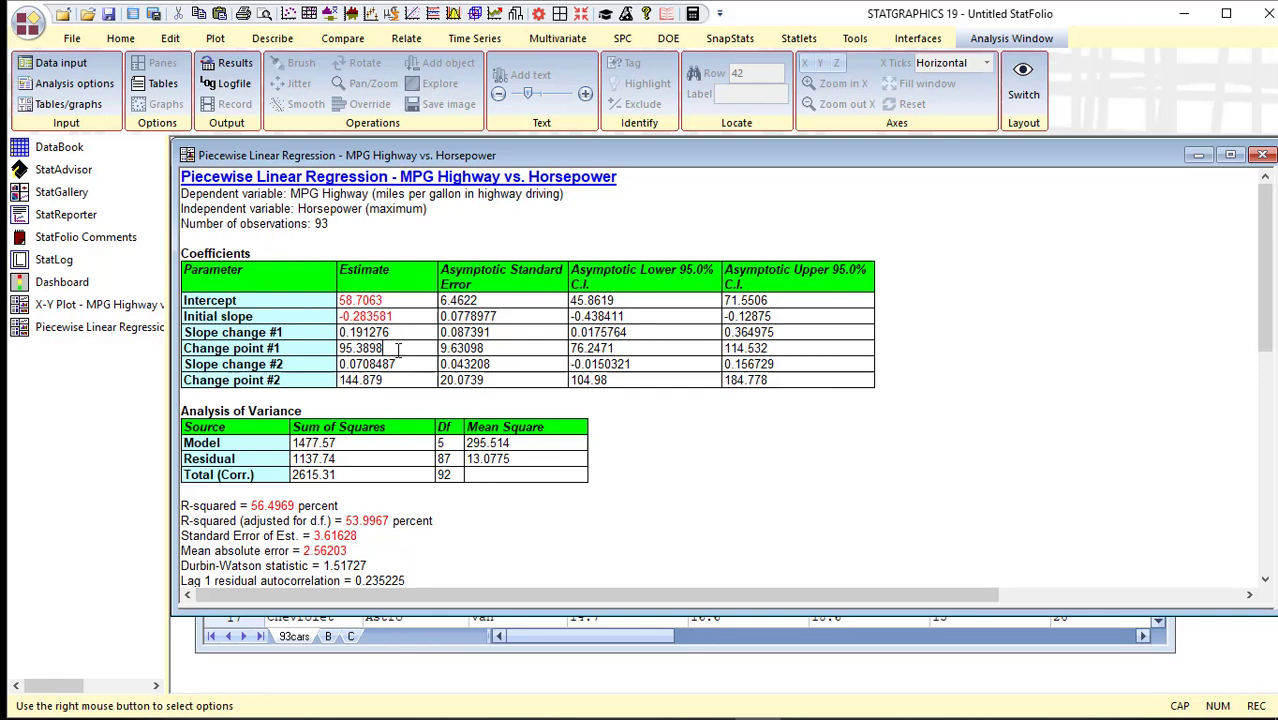
{"action": "left_click", "coordinate": [398, 383]}
{"action": "left_click_drag", "start_coordinate": [792, 366], "coordinate": [709, 360]}
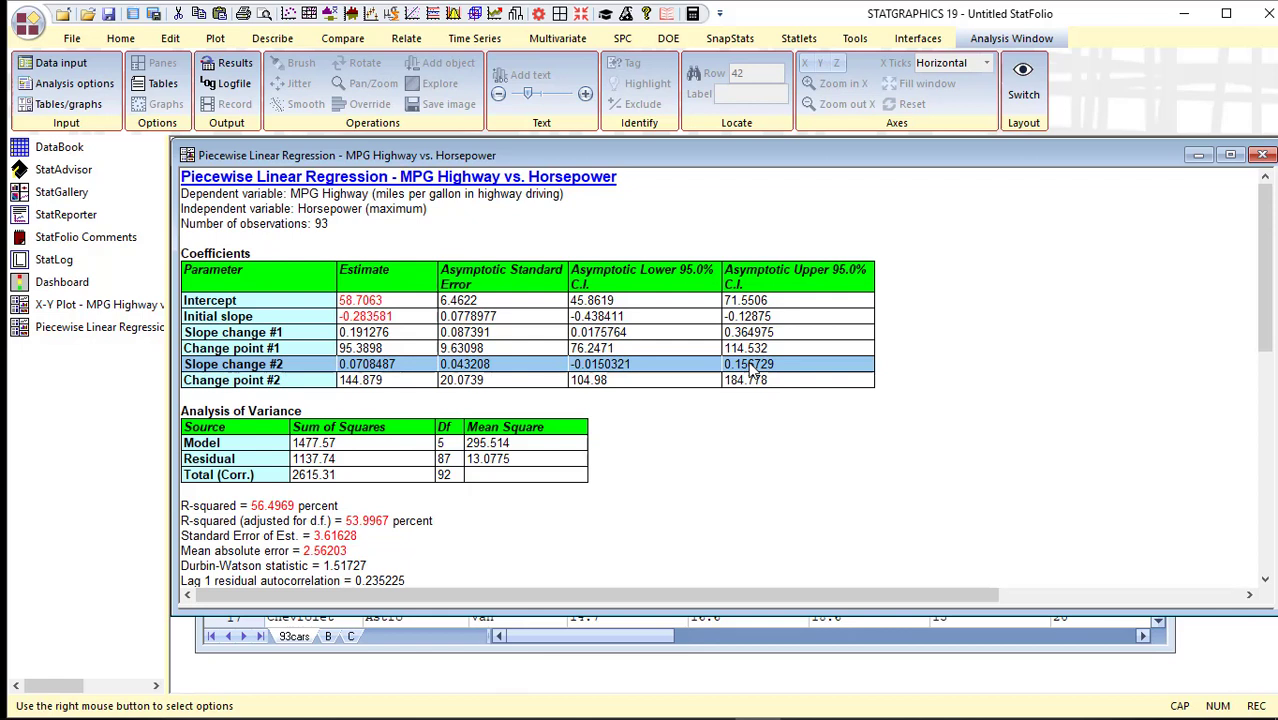
Maximize the fitted-model plot and reduce the piecewise fit to 2 segments
{"action": "double_click", "coordinate": [764, 427]}
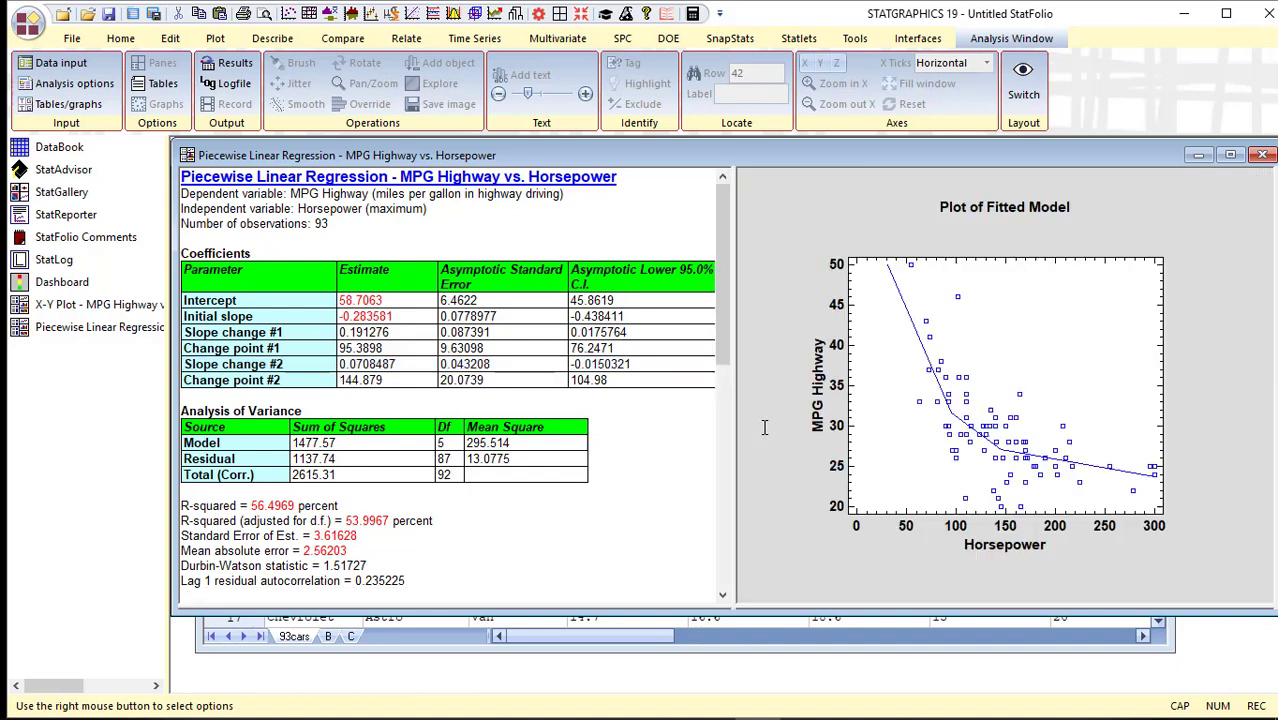
{"action": "double_click", "coordinate": [940, 322]}
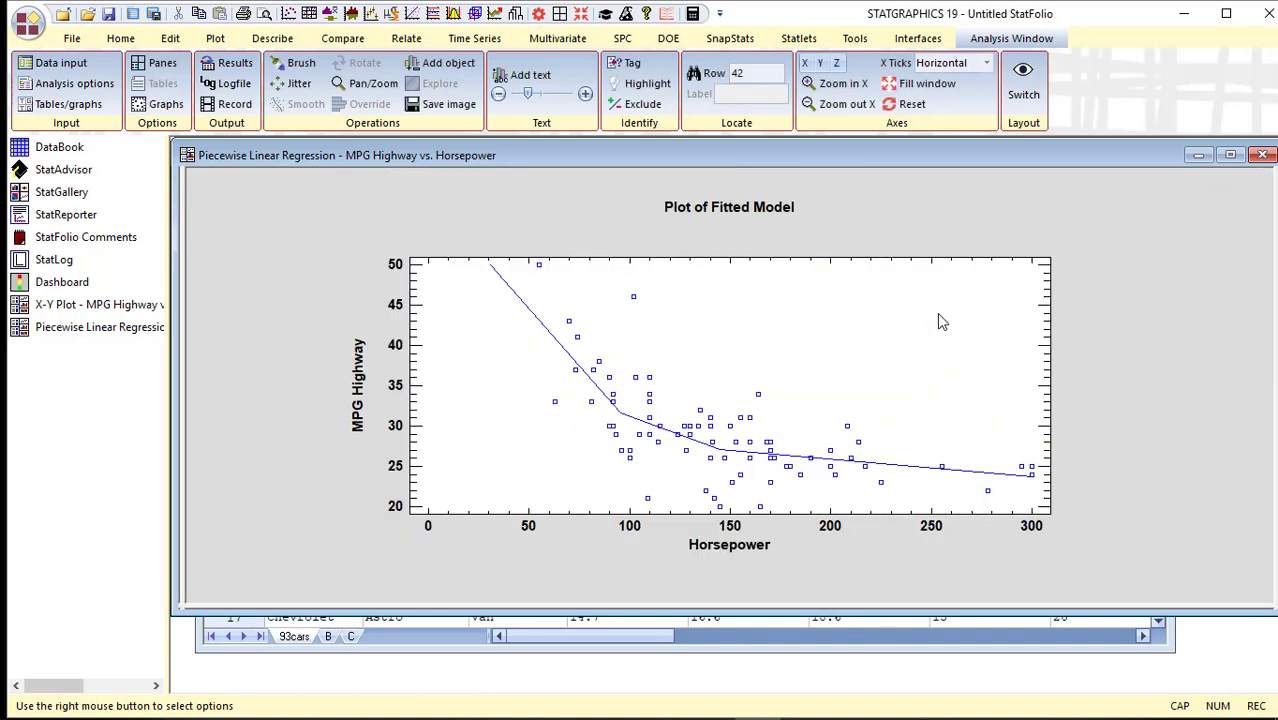
{"action": "right_click", "coordinate": [893, 240]}
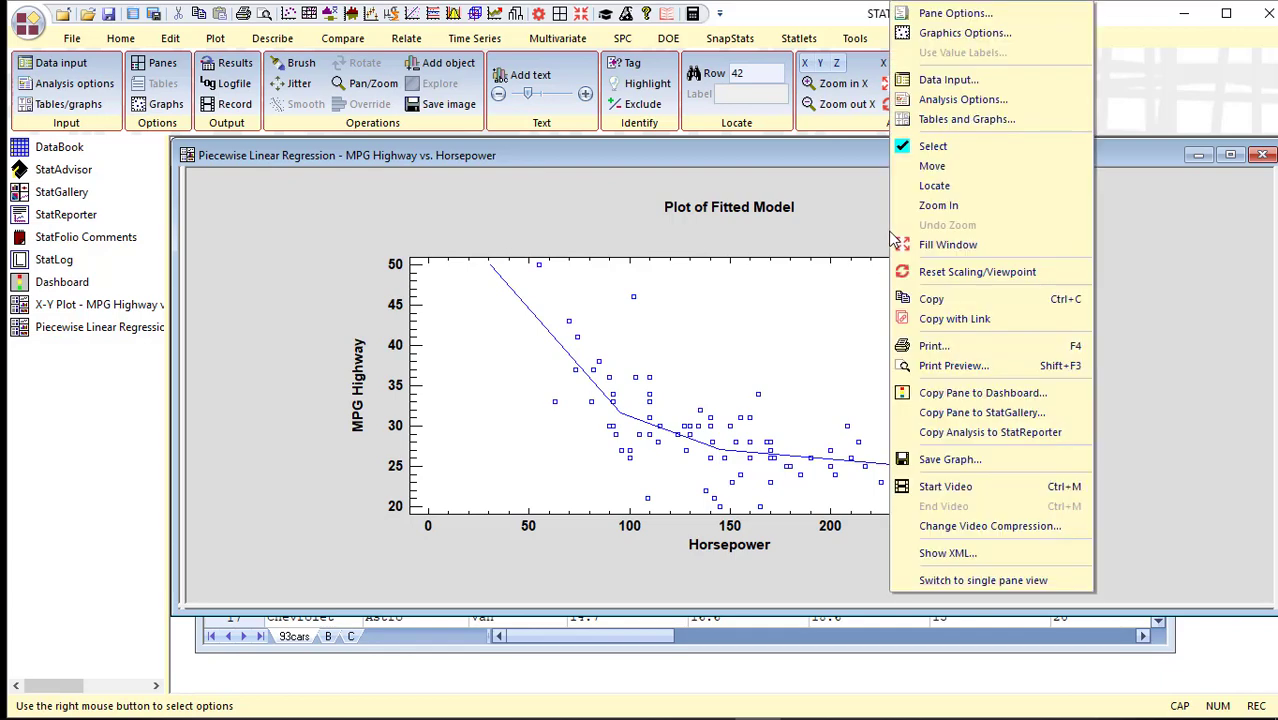
{"action": "left_click", "coordinate": [940, 100]}
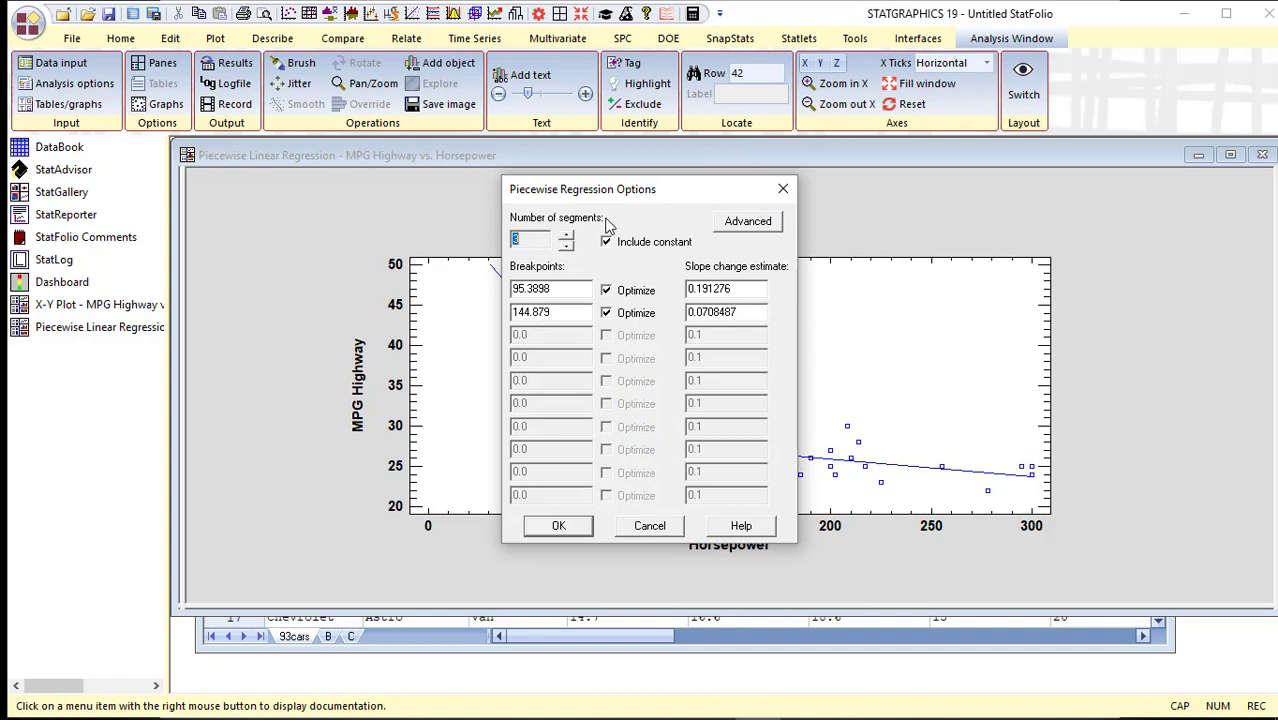
{"action": "left_click", "coordinate": [566, 248]}
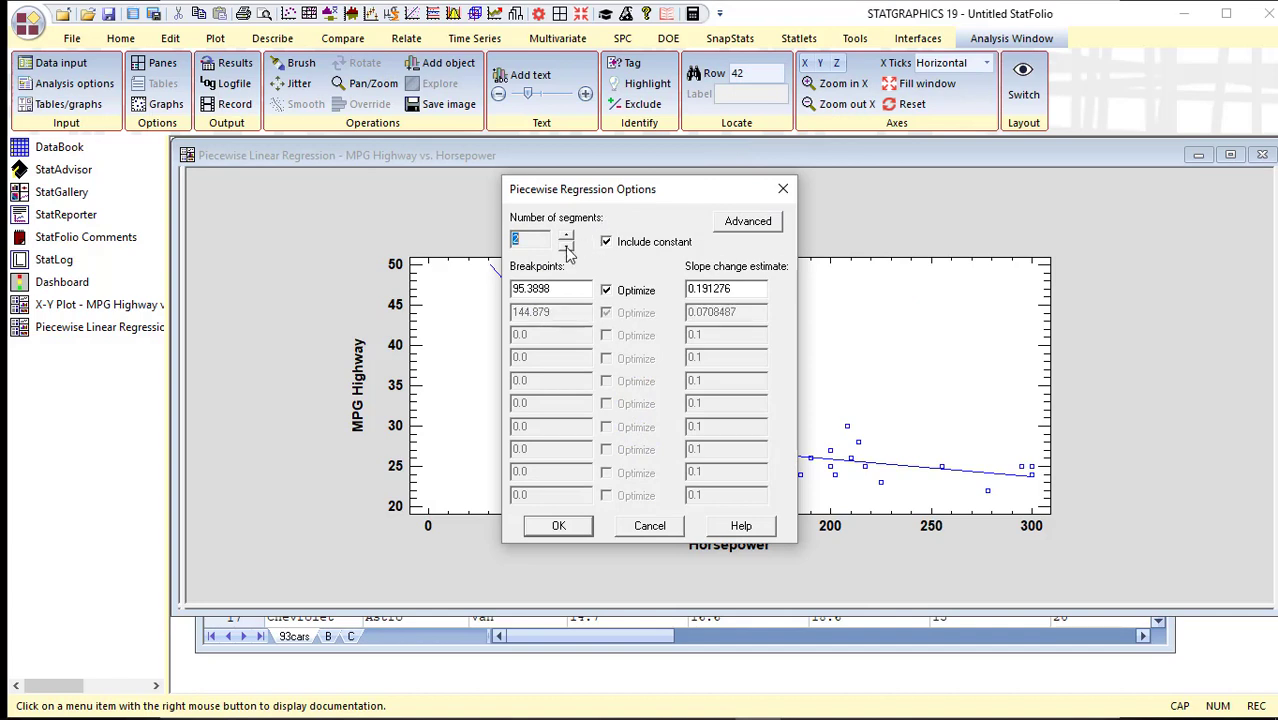
{"action": "left_click", "coordinate": [548, 528]}
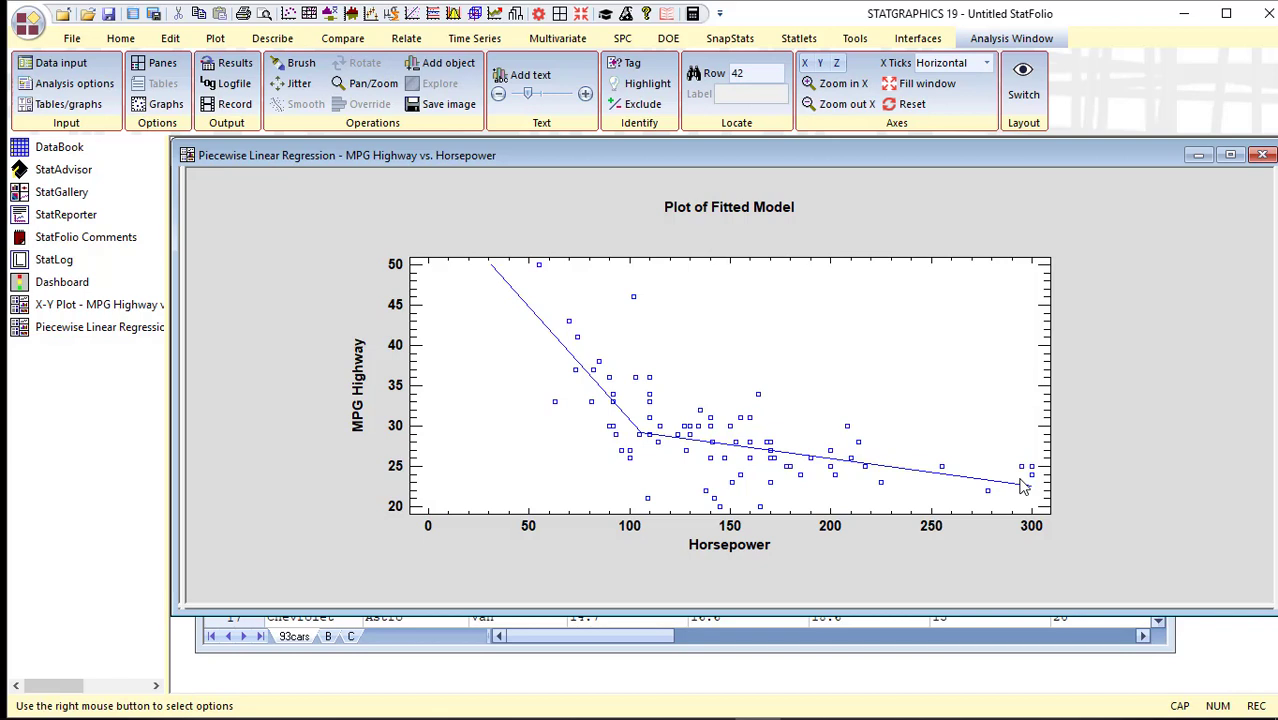
Add shaded two-sided 95% prediction limits to the fitted-model plot
{"action": "right_click", "coordinate": [853, 232]}
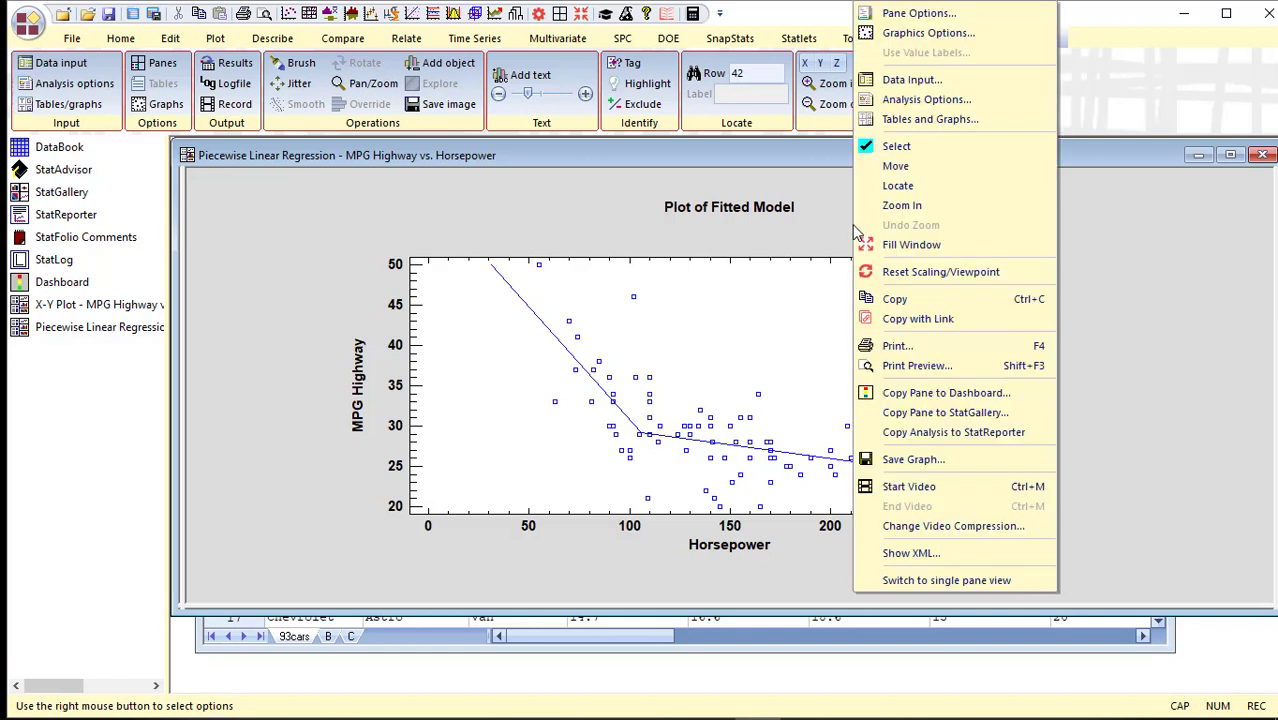
{"action": "left_click", "coordinate": [896, 14]}
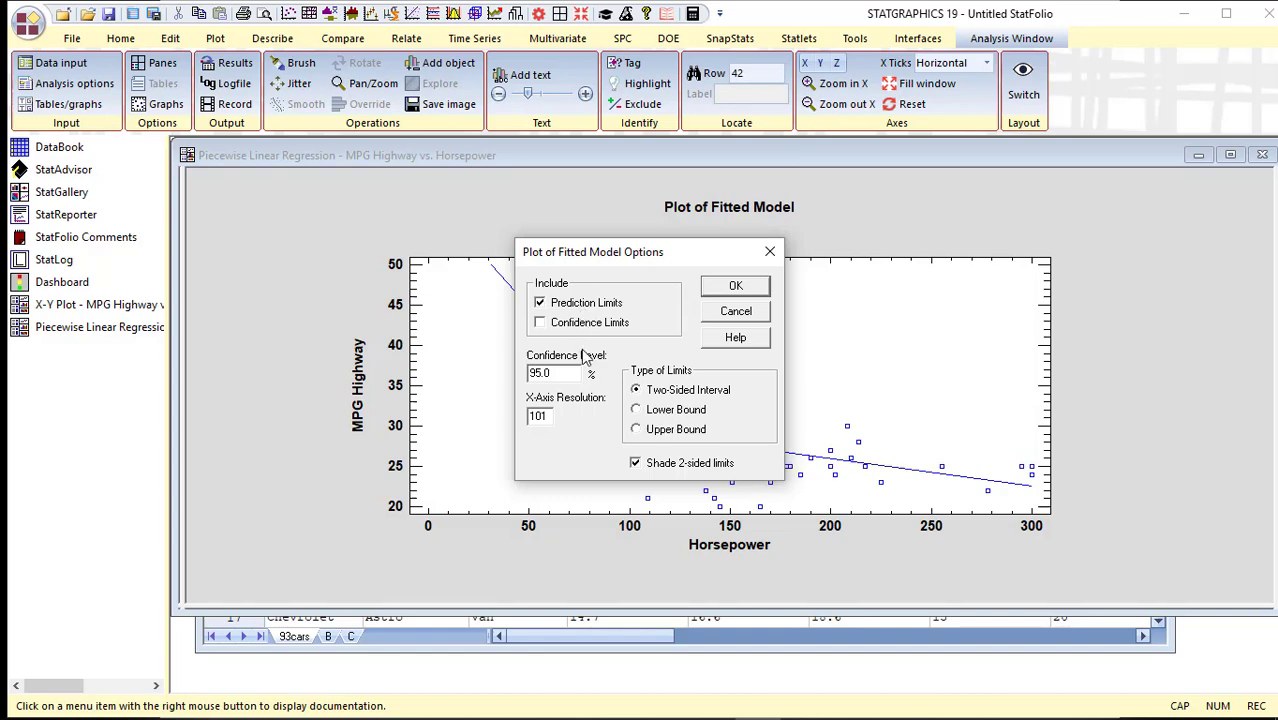
{"action": "left_click", "coordinate": [733, 287]}
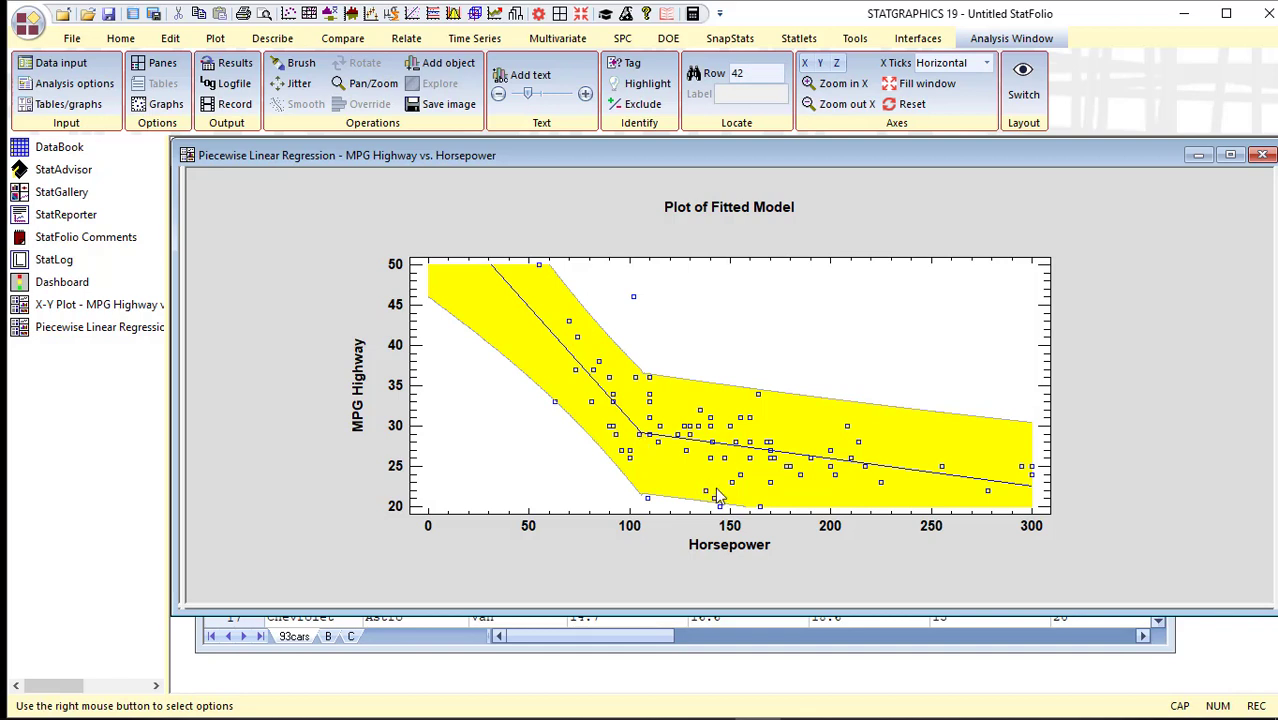
{"action": "left_click", "coordinate": [635, 298]}
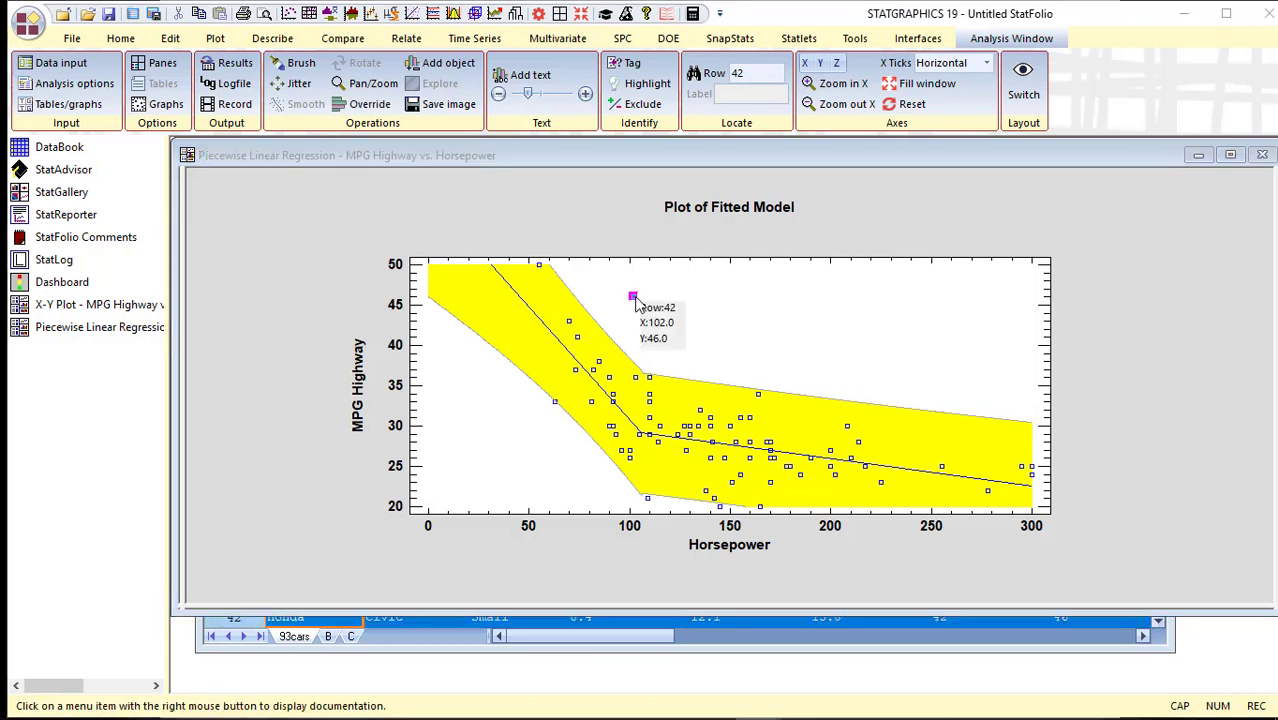
{"action": "left_click", "coordinate": [674, 362]}
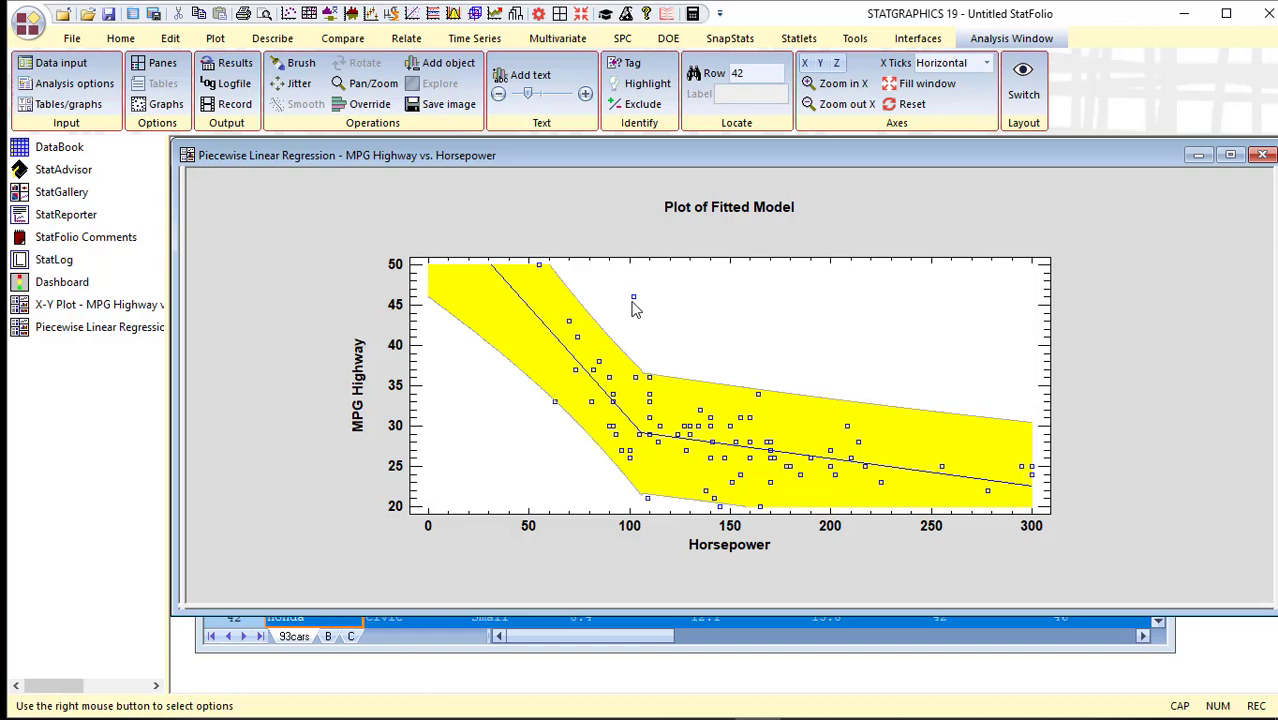
Check row 42 (Honda Civic) in the data sheet, then return to the regression window
{"action": "left_click", "coordinate": [40, 148]}
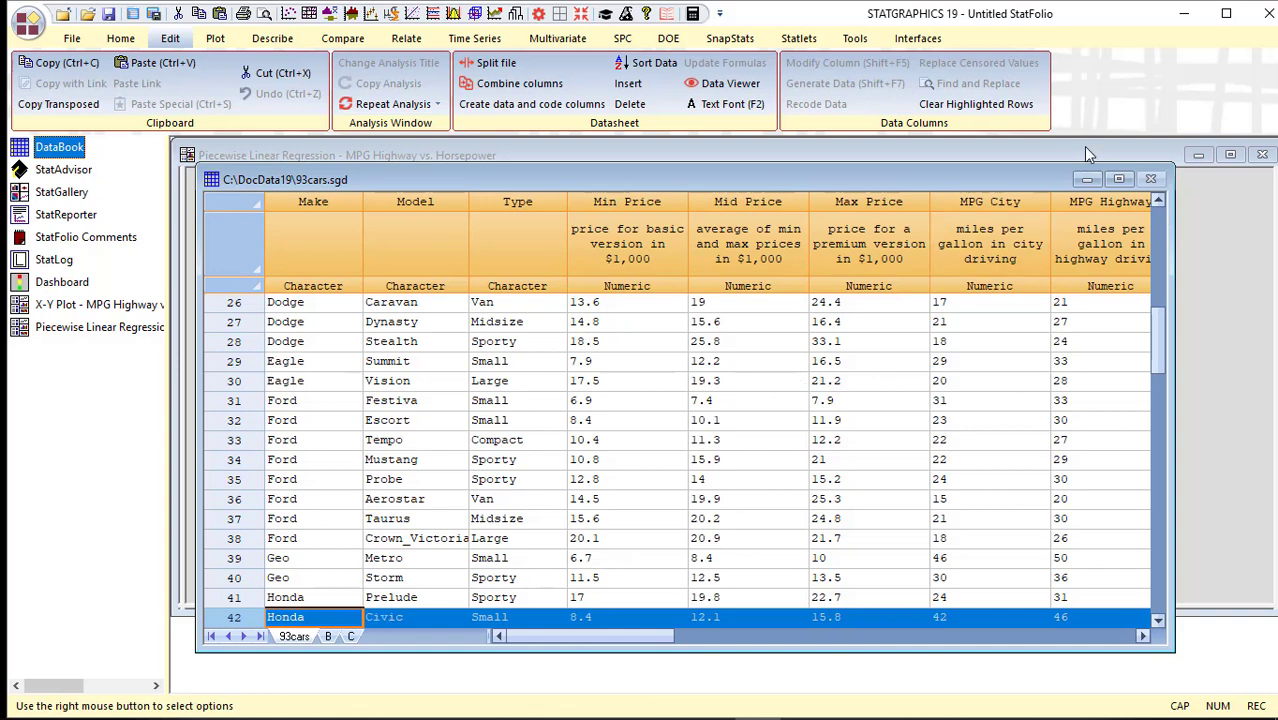
{"action": "left_click", "coordinate": [1131, 153]}
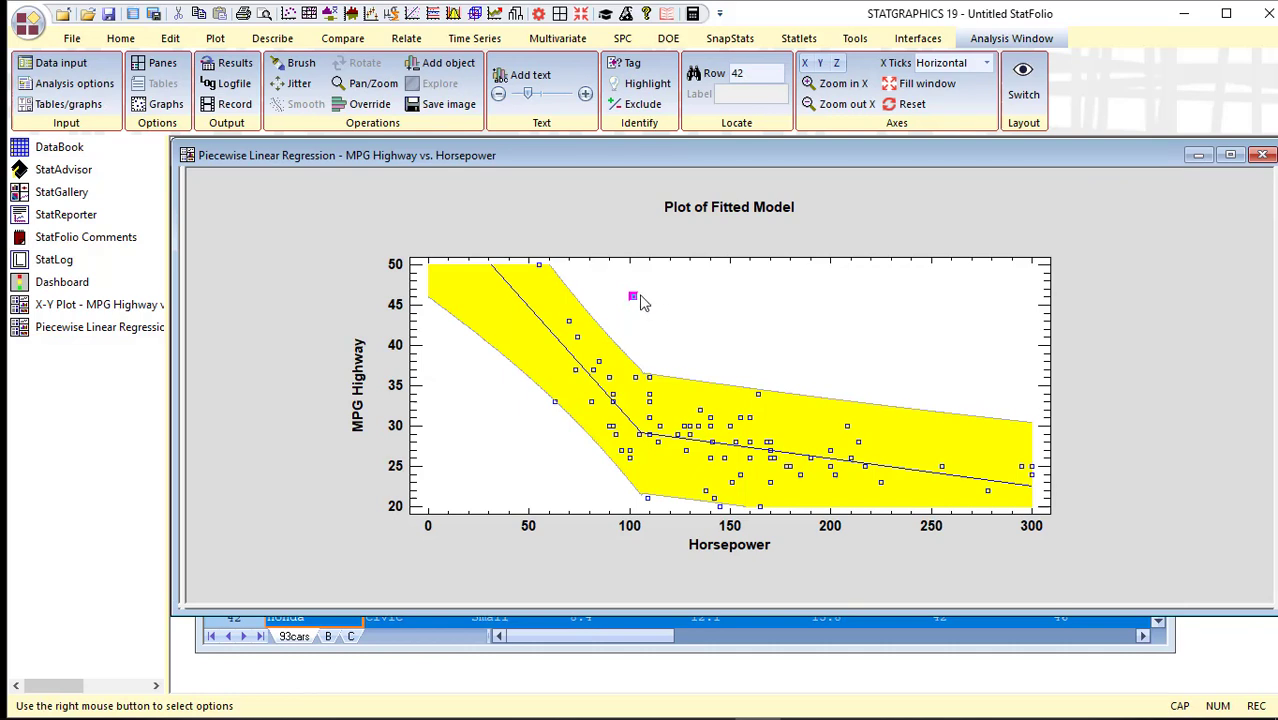
Exclude the located row 42 point so the fit is recomputed without it
{"action": "left_click", "coordinate": [638, 108]}
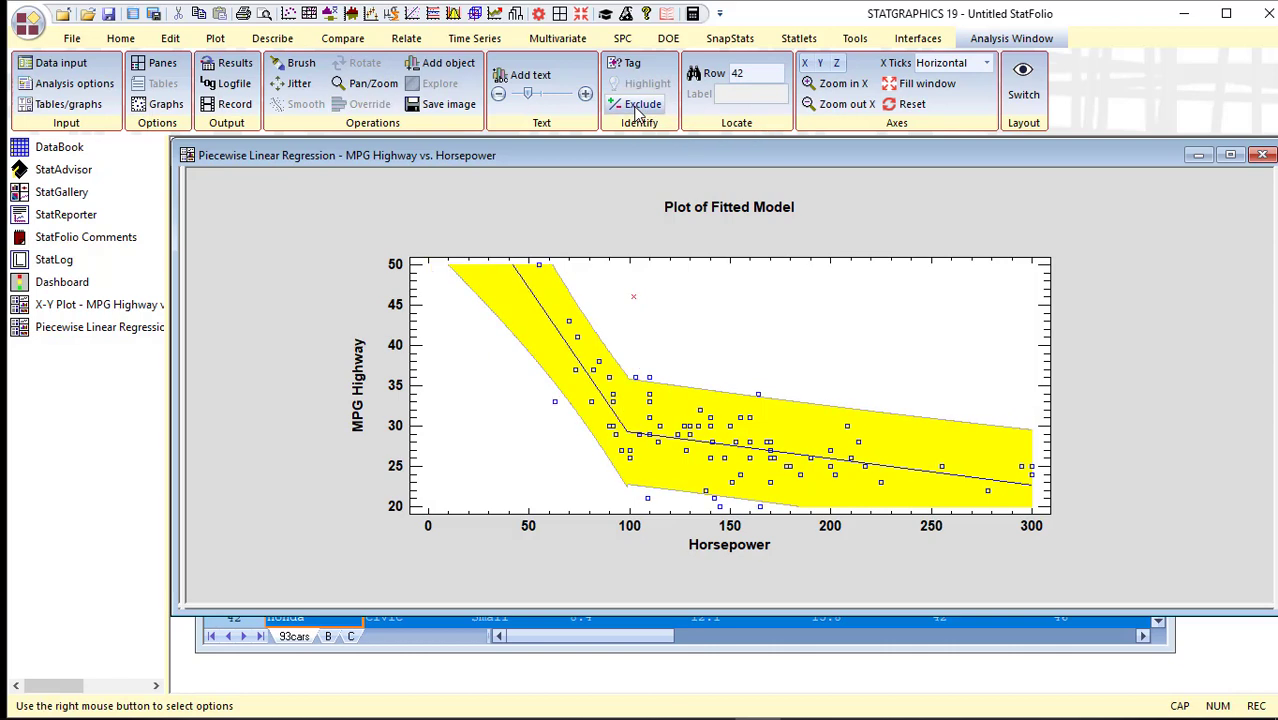